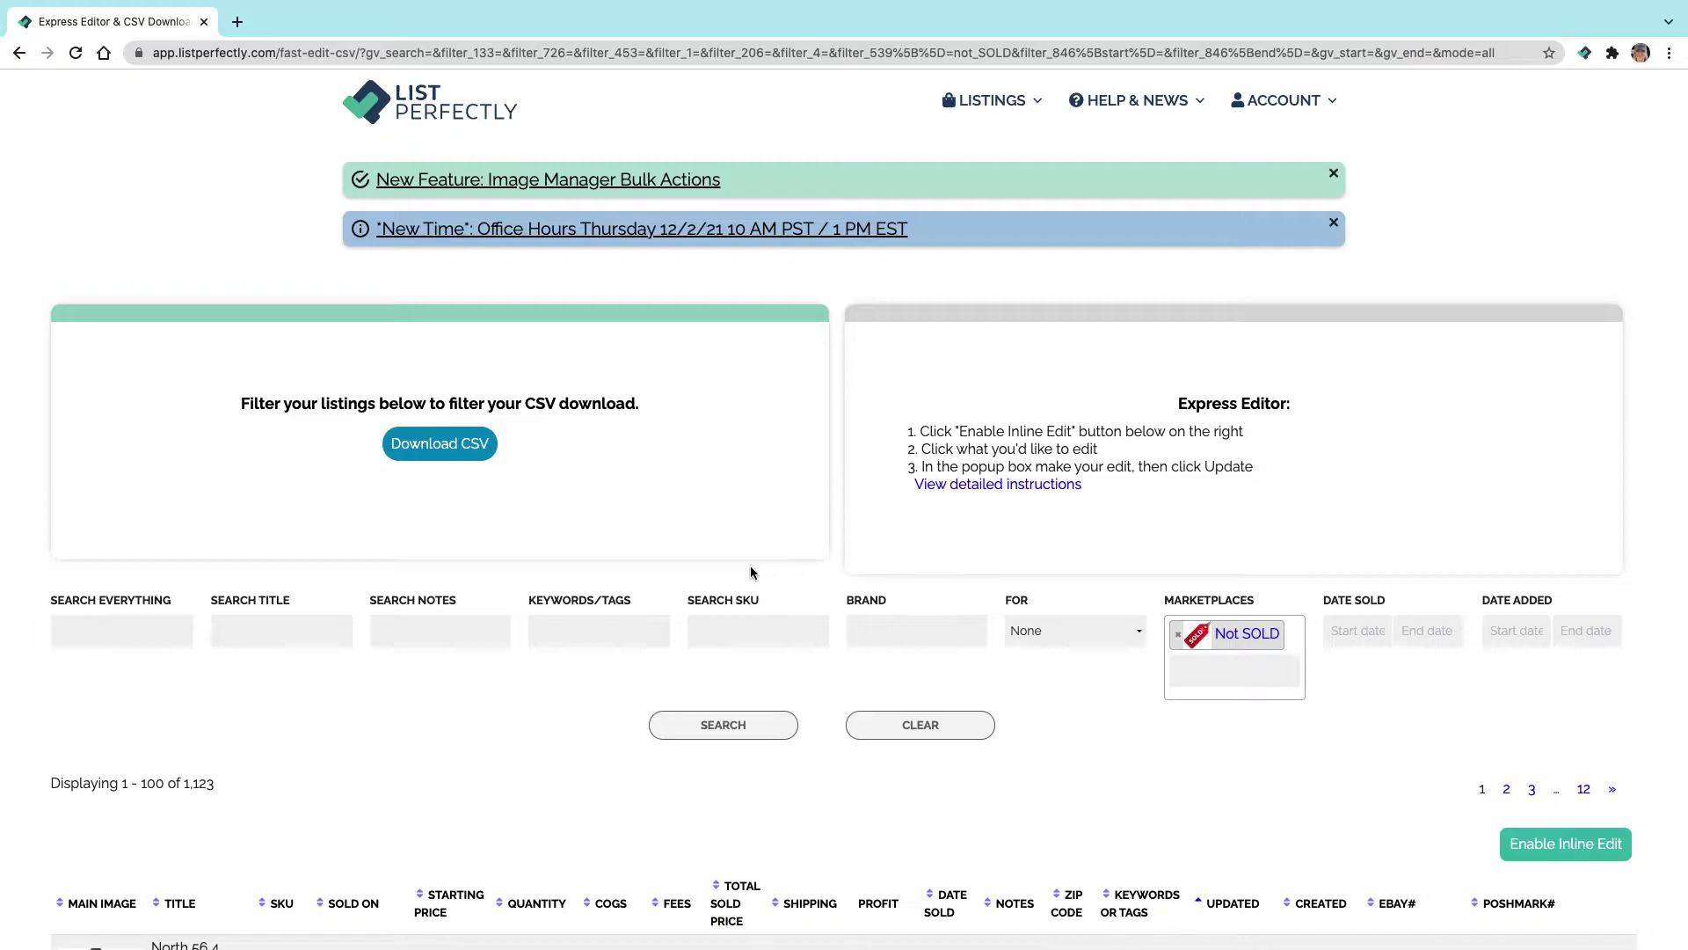
Enable inline editing for the unsold listings table.
{"action": "scroll", "coordinate": [751, 568], "scroll_direction": "down", "scroll_amount": 5}
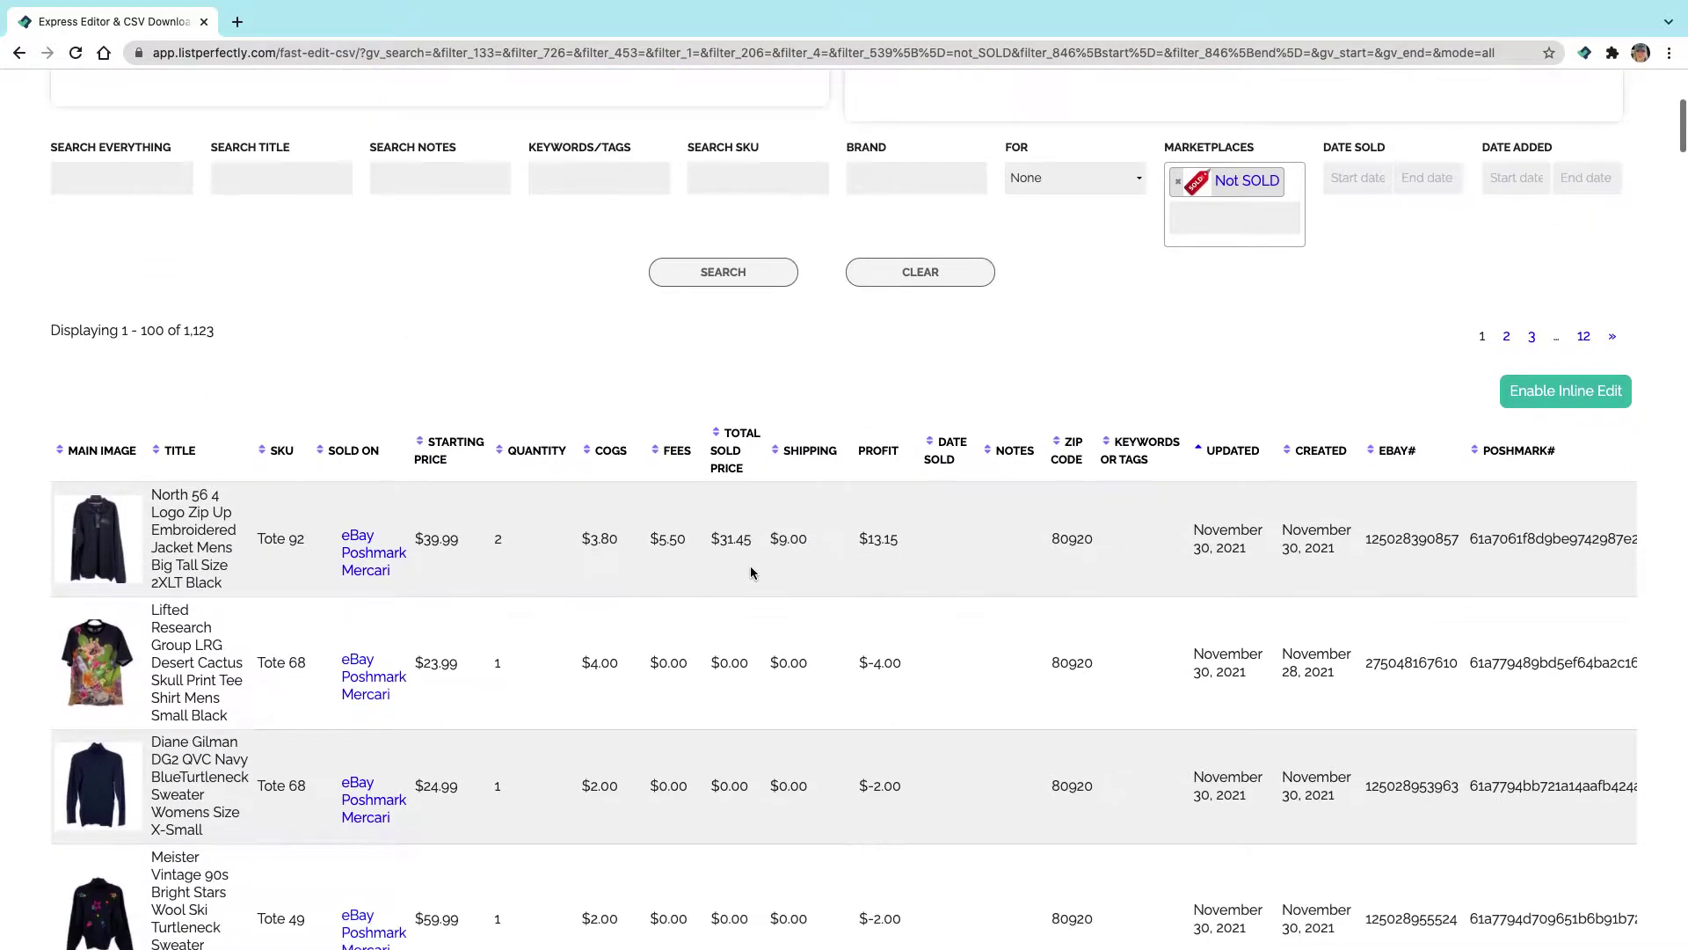
{"action": "scroll", "coordinate": [751, 568], "scroll_direction": "up", "scroll_amount": 5}
{"action": "mouse_move", "coordinate": [1001, 113]}
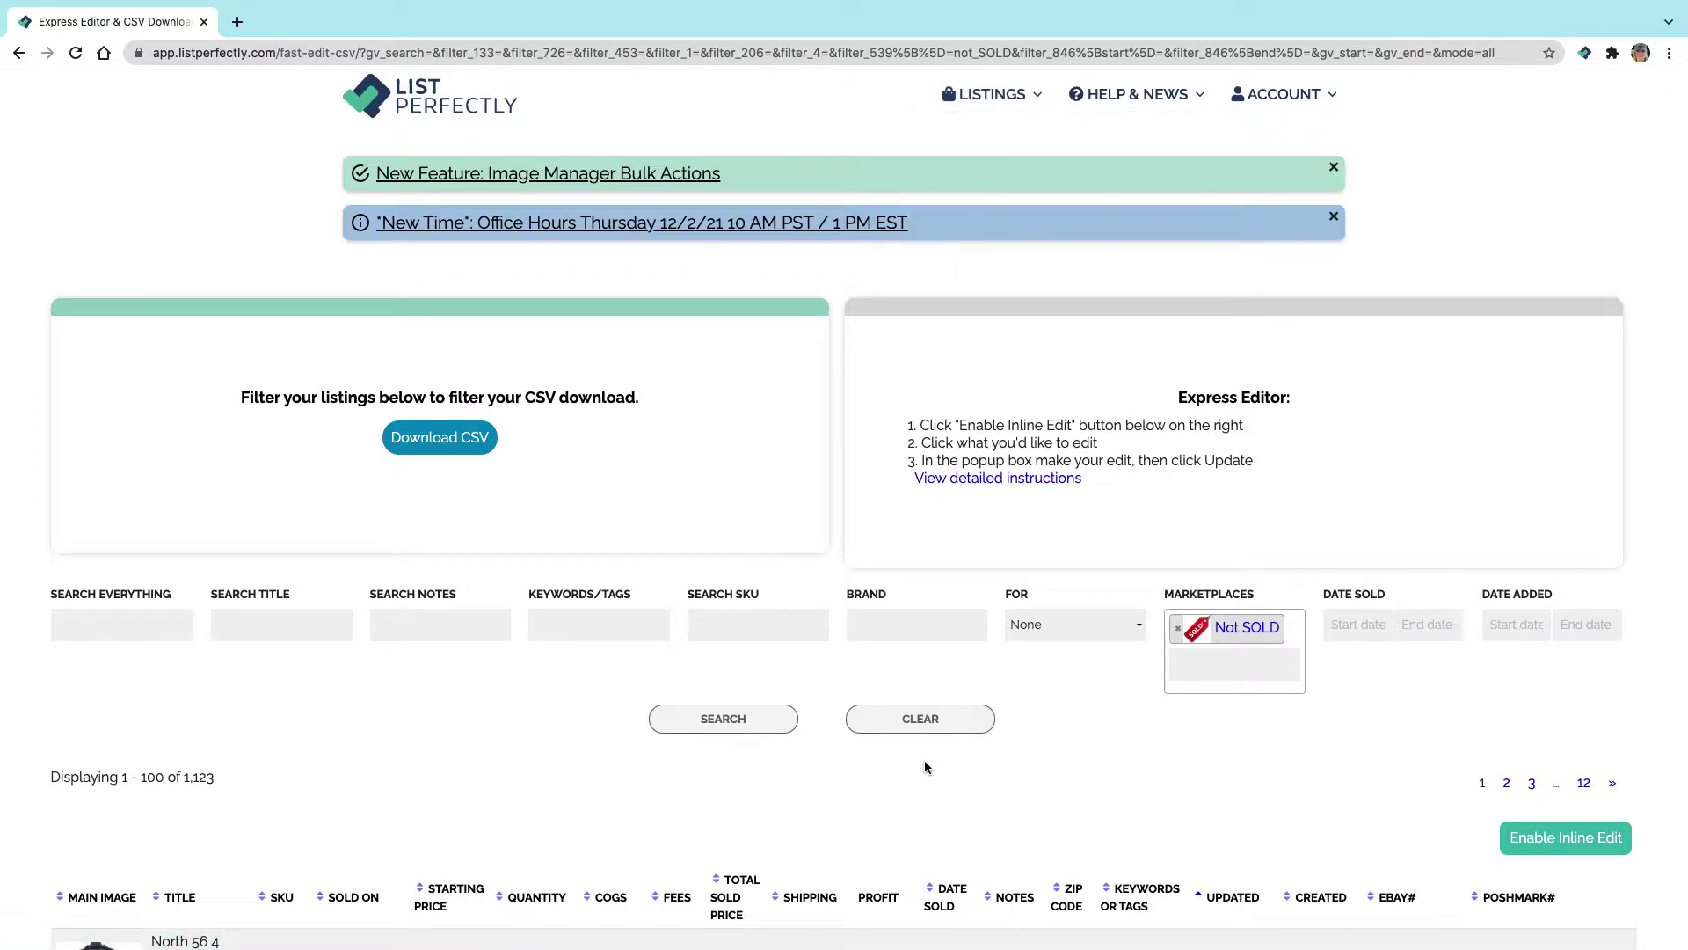
{"action": "scroll", "coordinate": [925, 767], "scroll_direction": "down", "scroll_amount": 5}
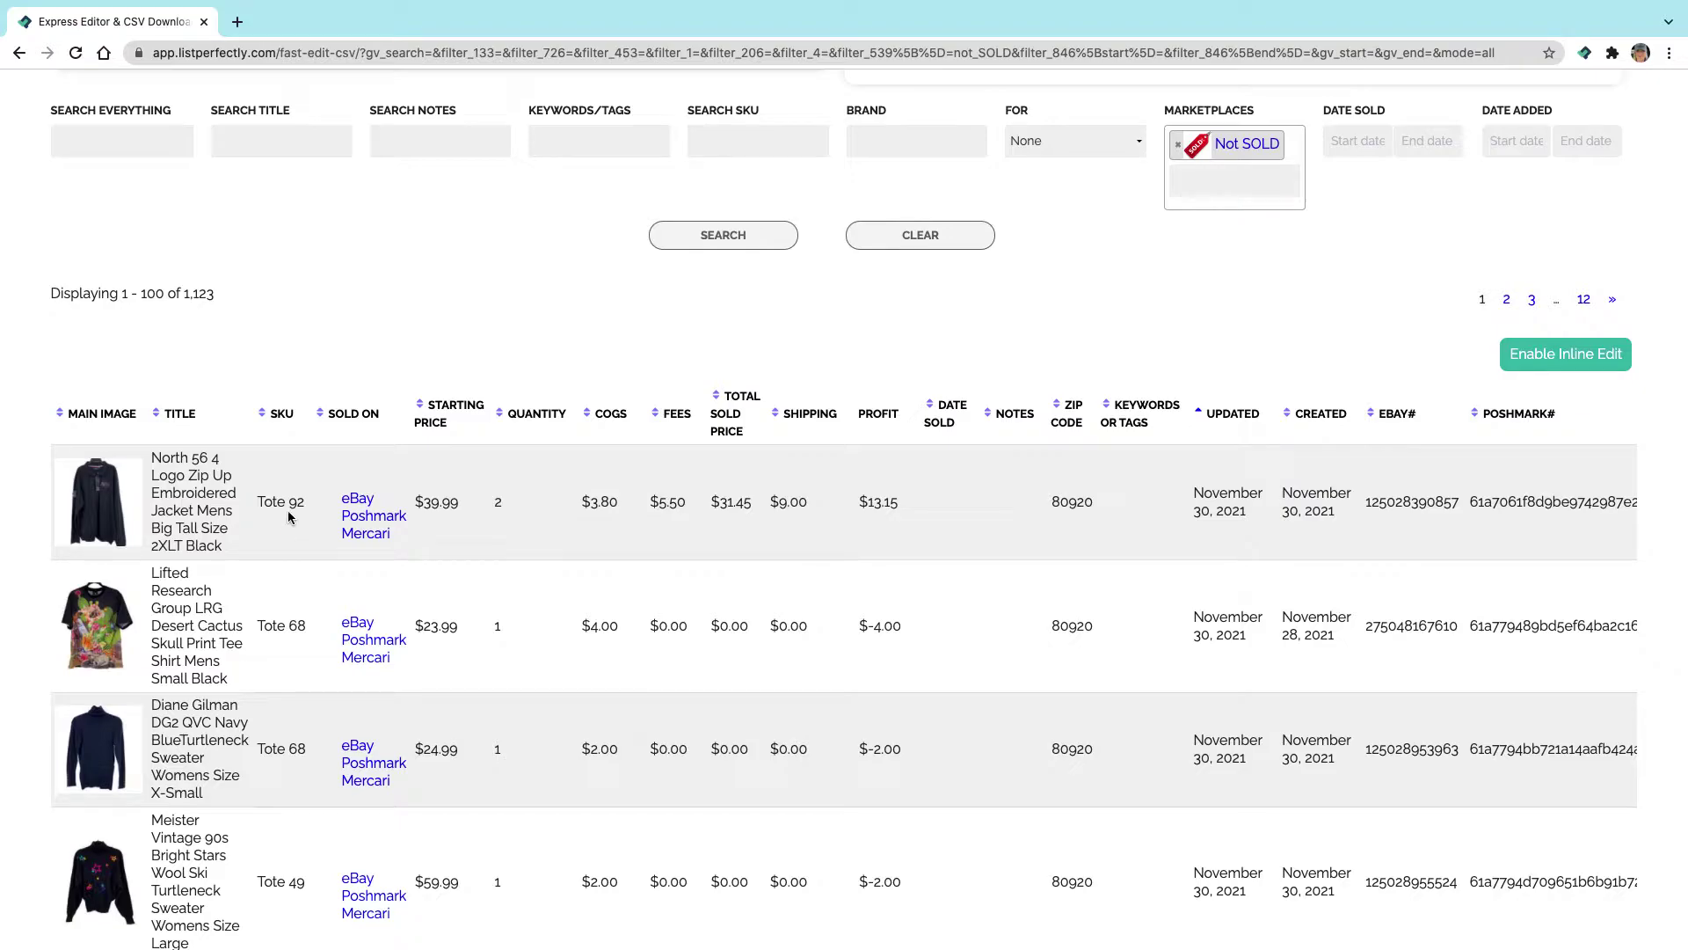
{"action": "left_click", "coordinate": [1531, 374]}
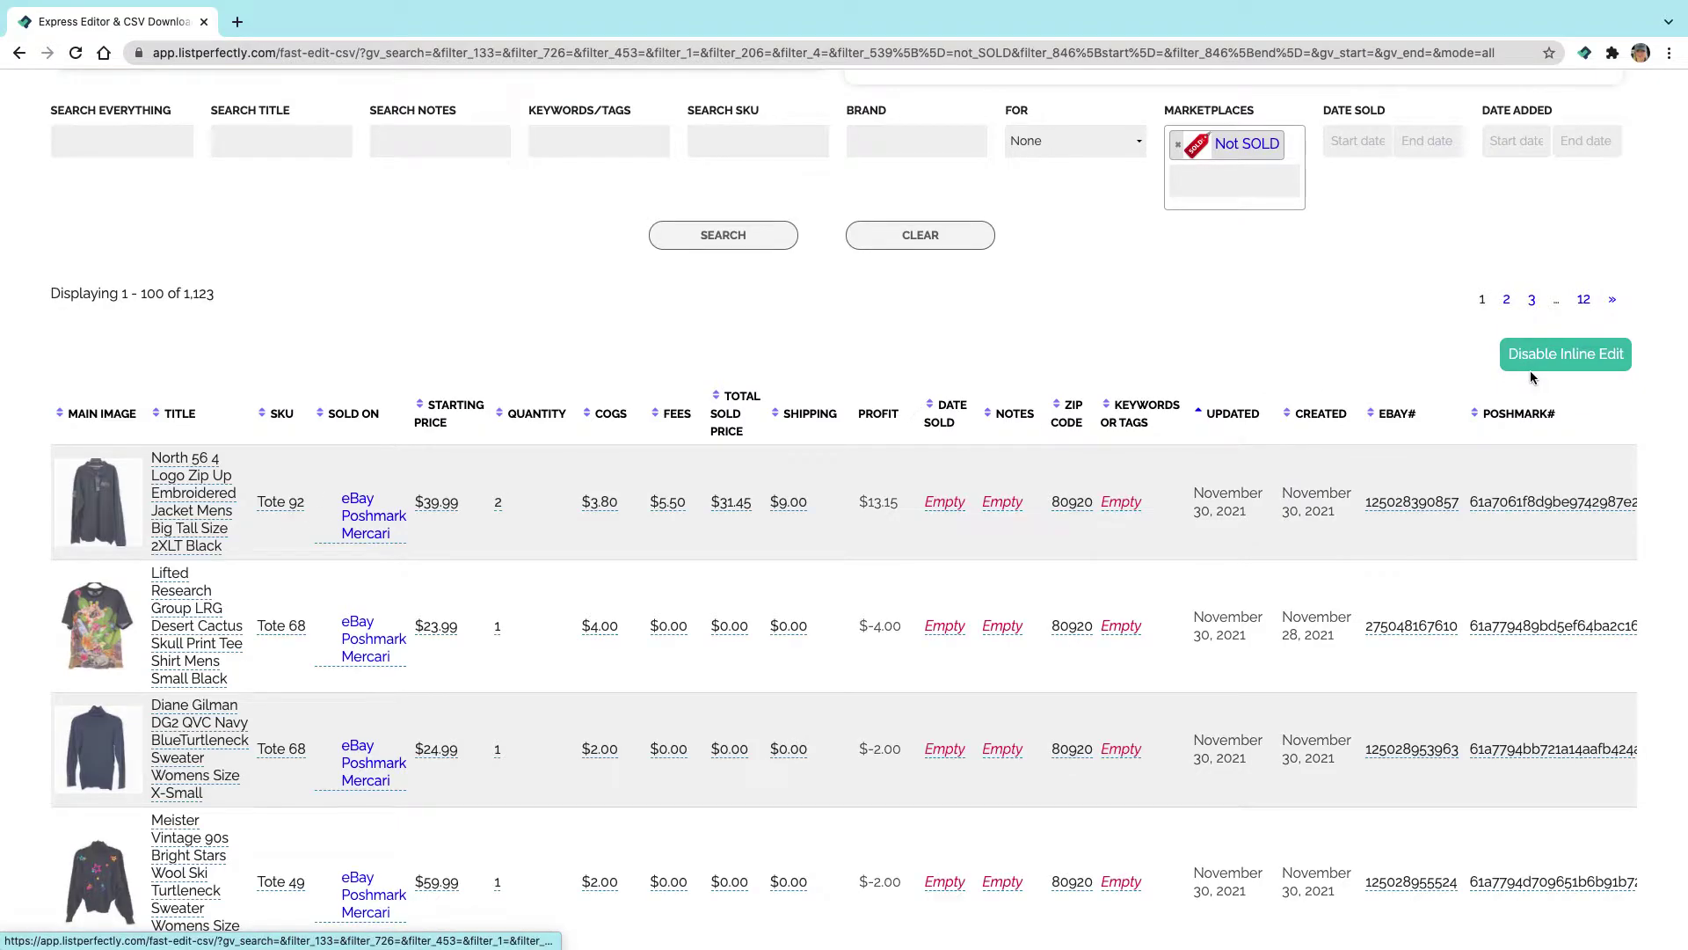
Set the SKU of the North 56 4 embroidered jacket to Tote 29.
{"action": "left_click", "coordinate": [281, 501]}
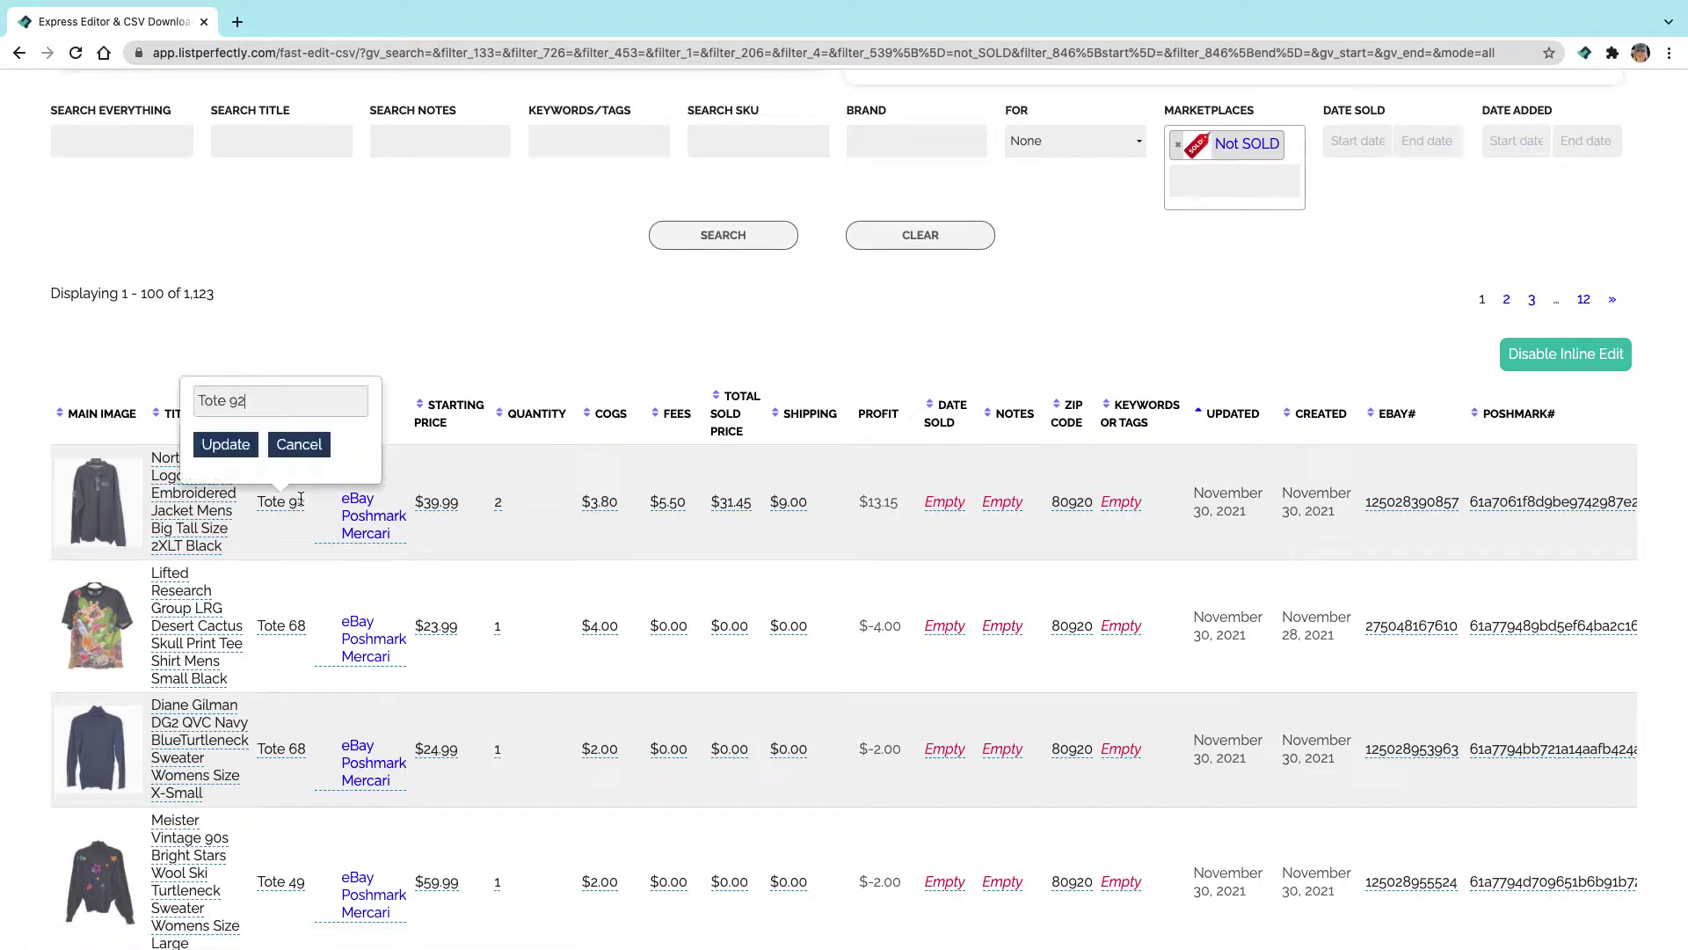
{"action": "left_click_drag", "start_coordinate": [255, 405], "coordinate": [197, 402]}
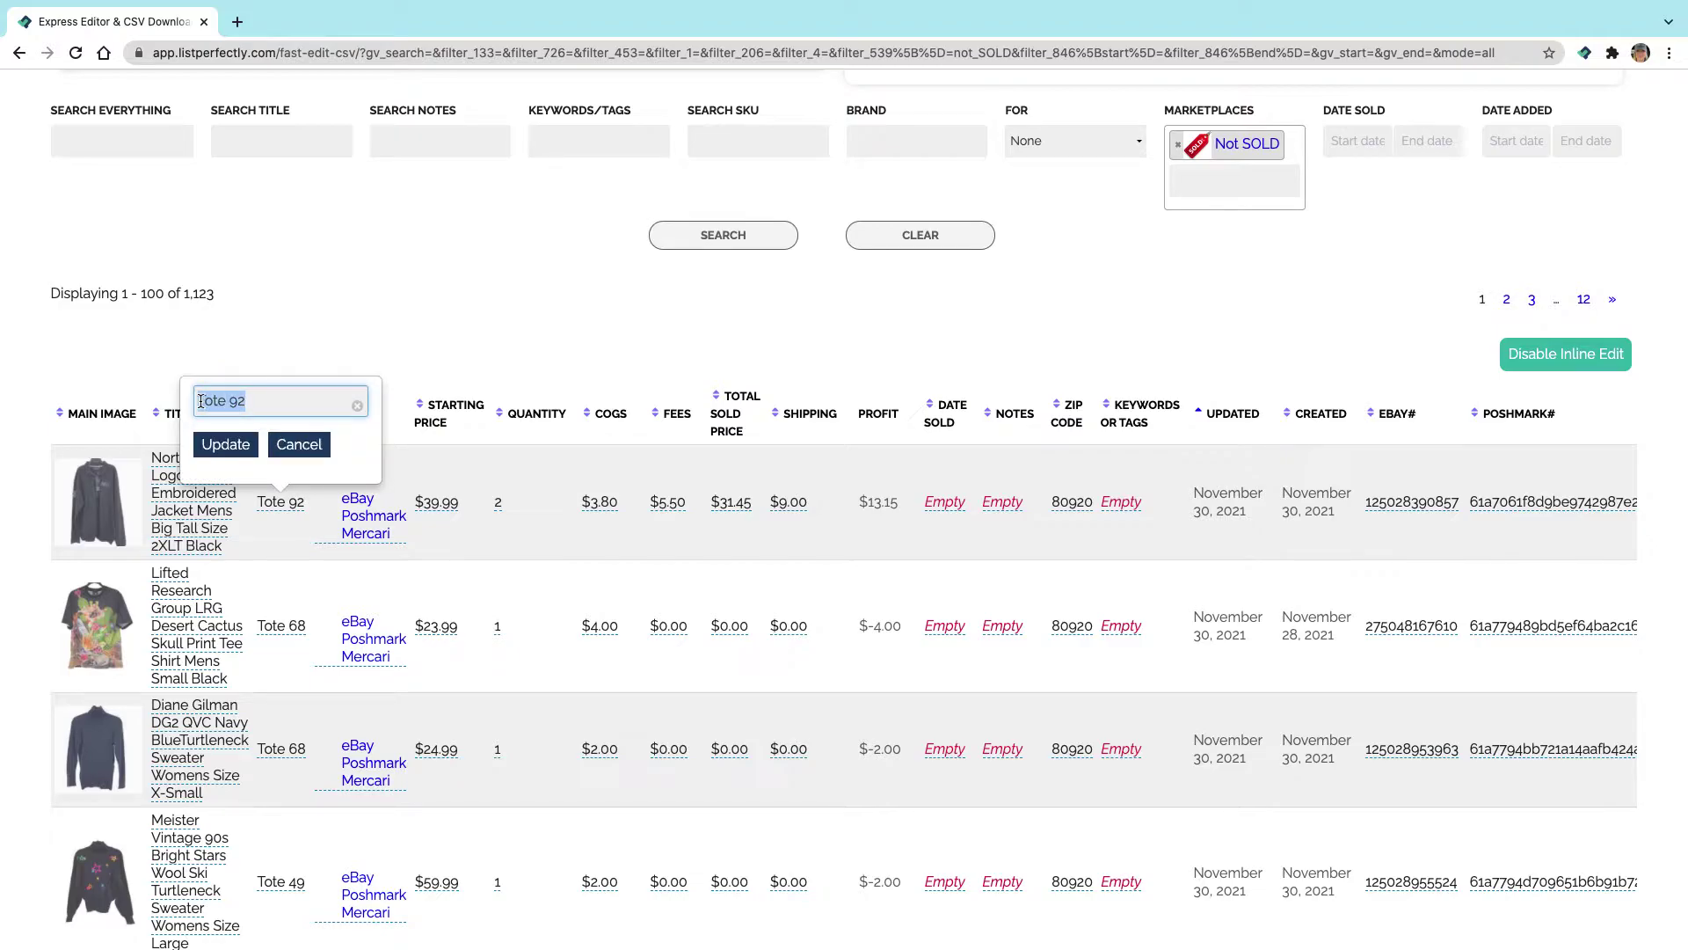
{"action": "type", "text": "Tote "}
{"action": "type", "text": "68"}
{"action": "left_click", "coordinate": [230, 444]}
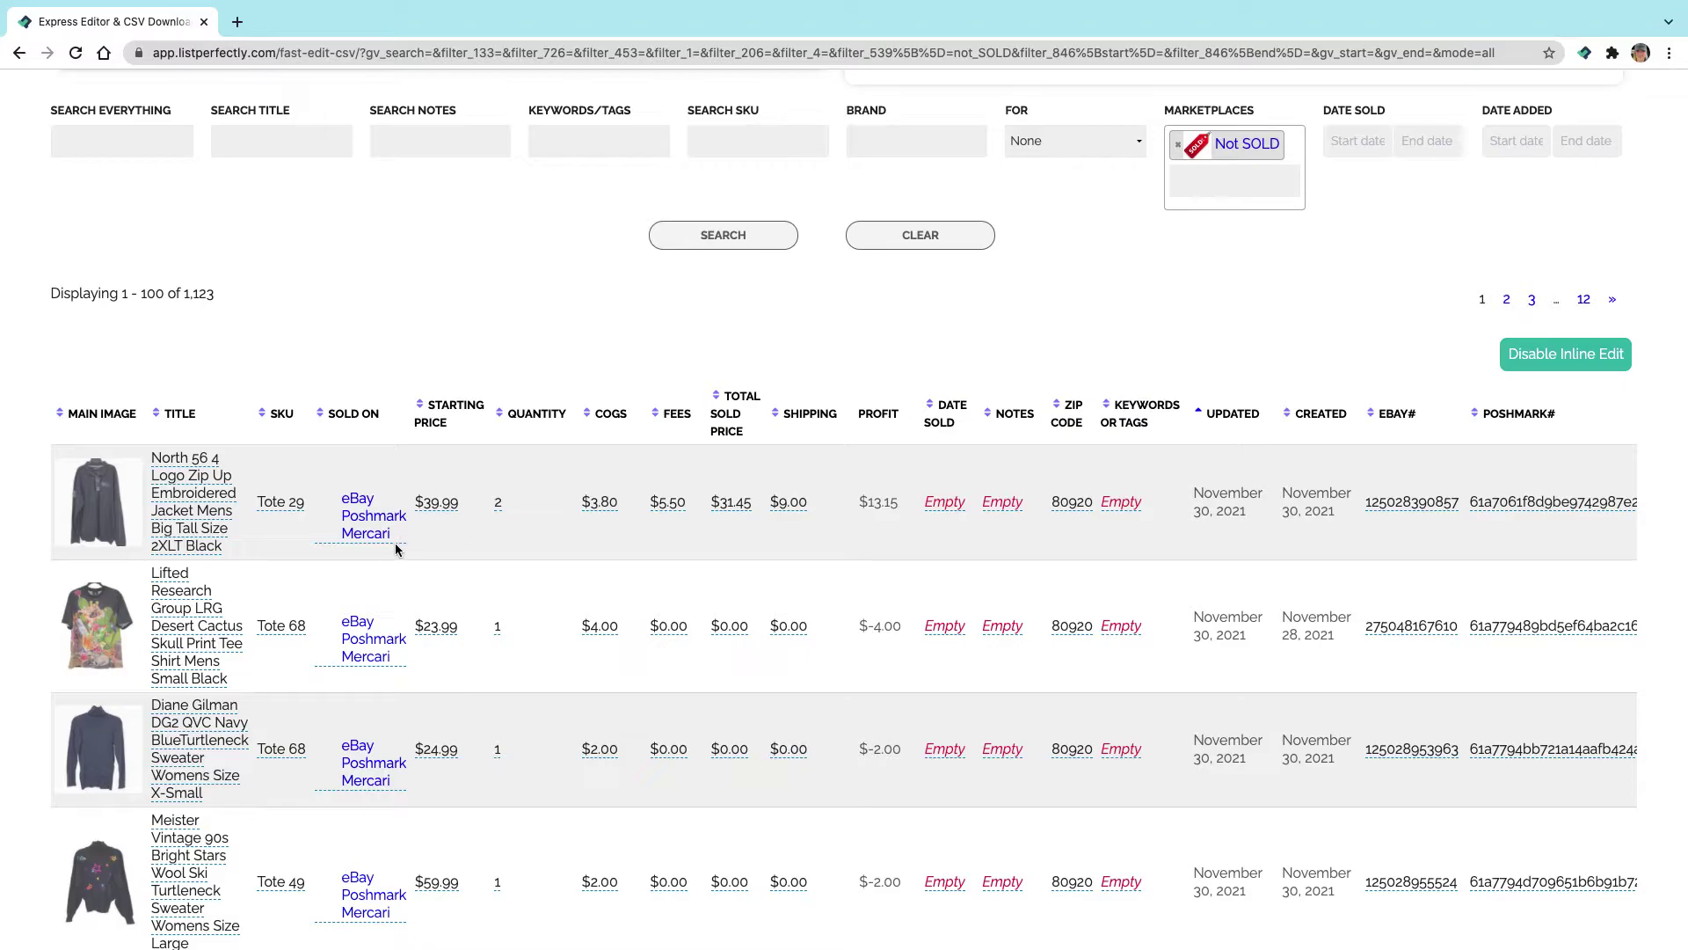
Open the North 56 4 jacket's eBay and Poshmark listings in new browser tabs.
{"action": "right_click", "coordinate": [360, 504]}
{"action": "left_click", "coordinate": [365, 509]}
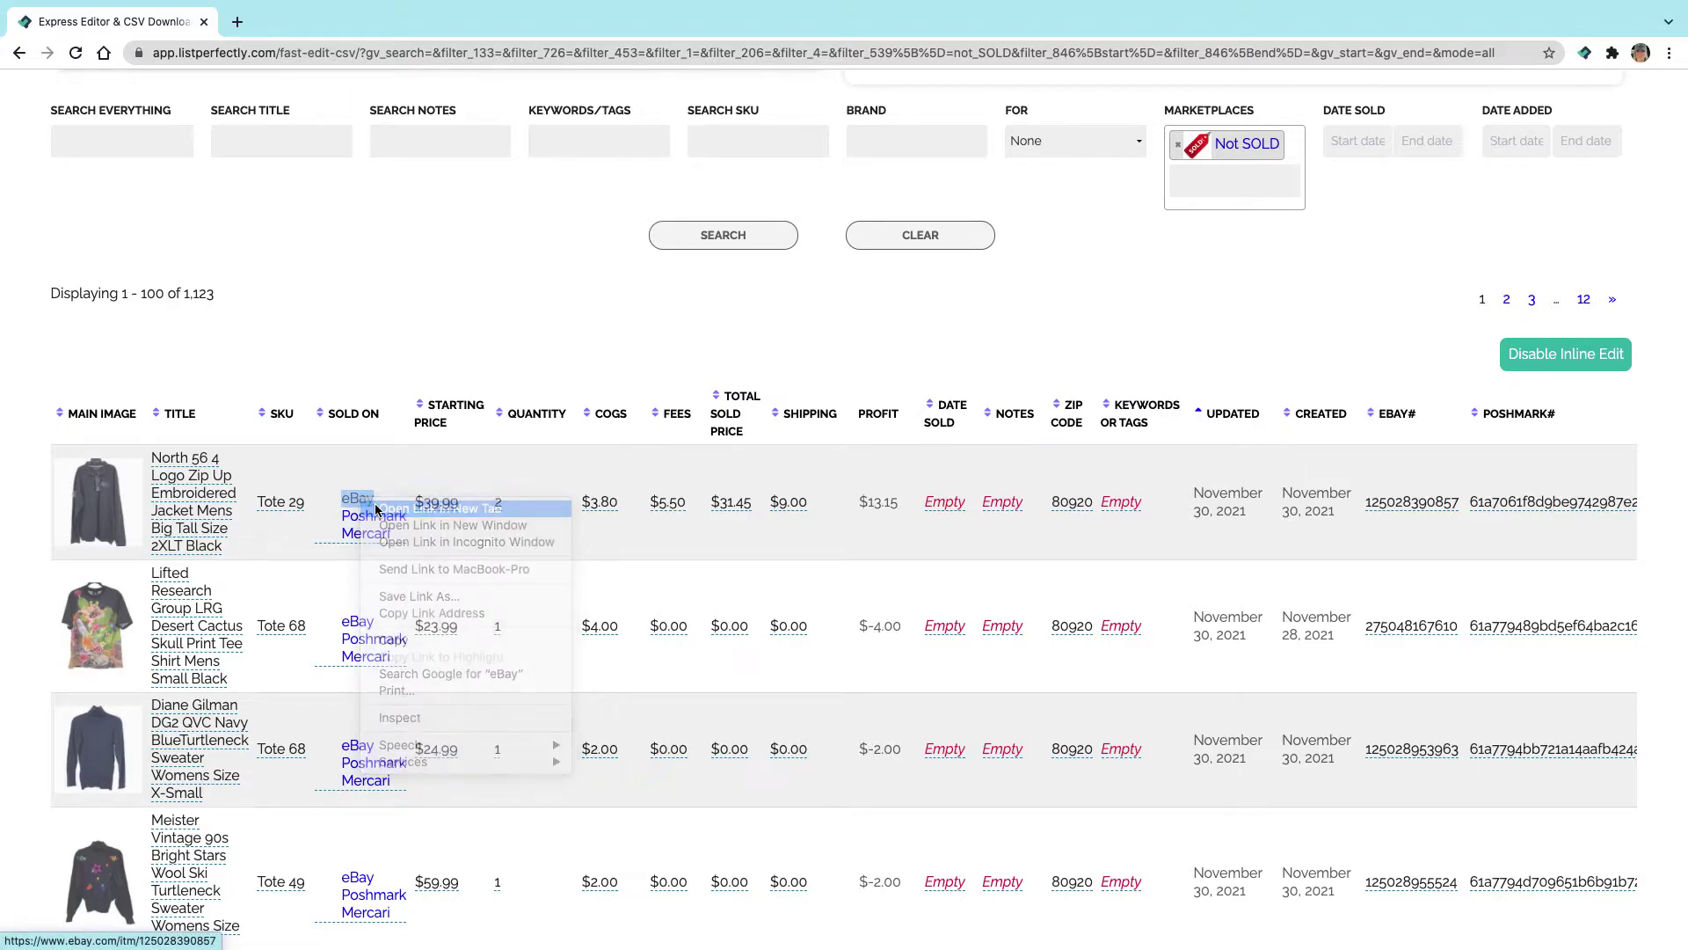
{"action": "right_click", "coordinate": [363, 515]}
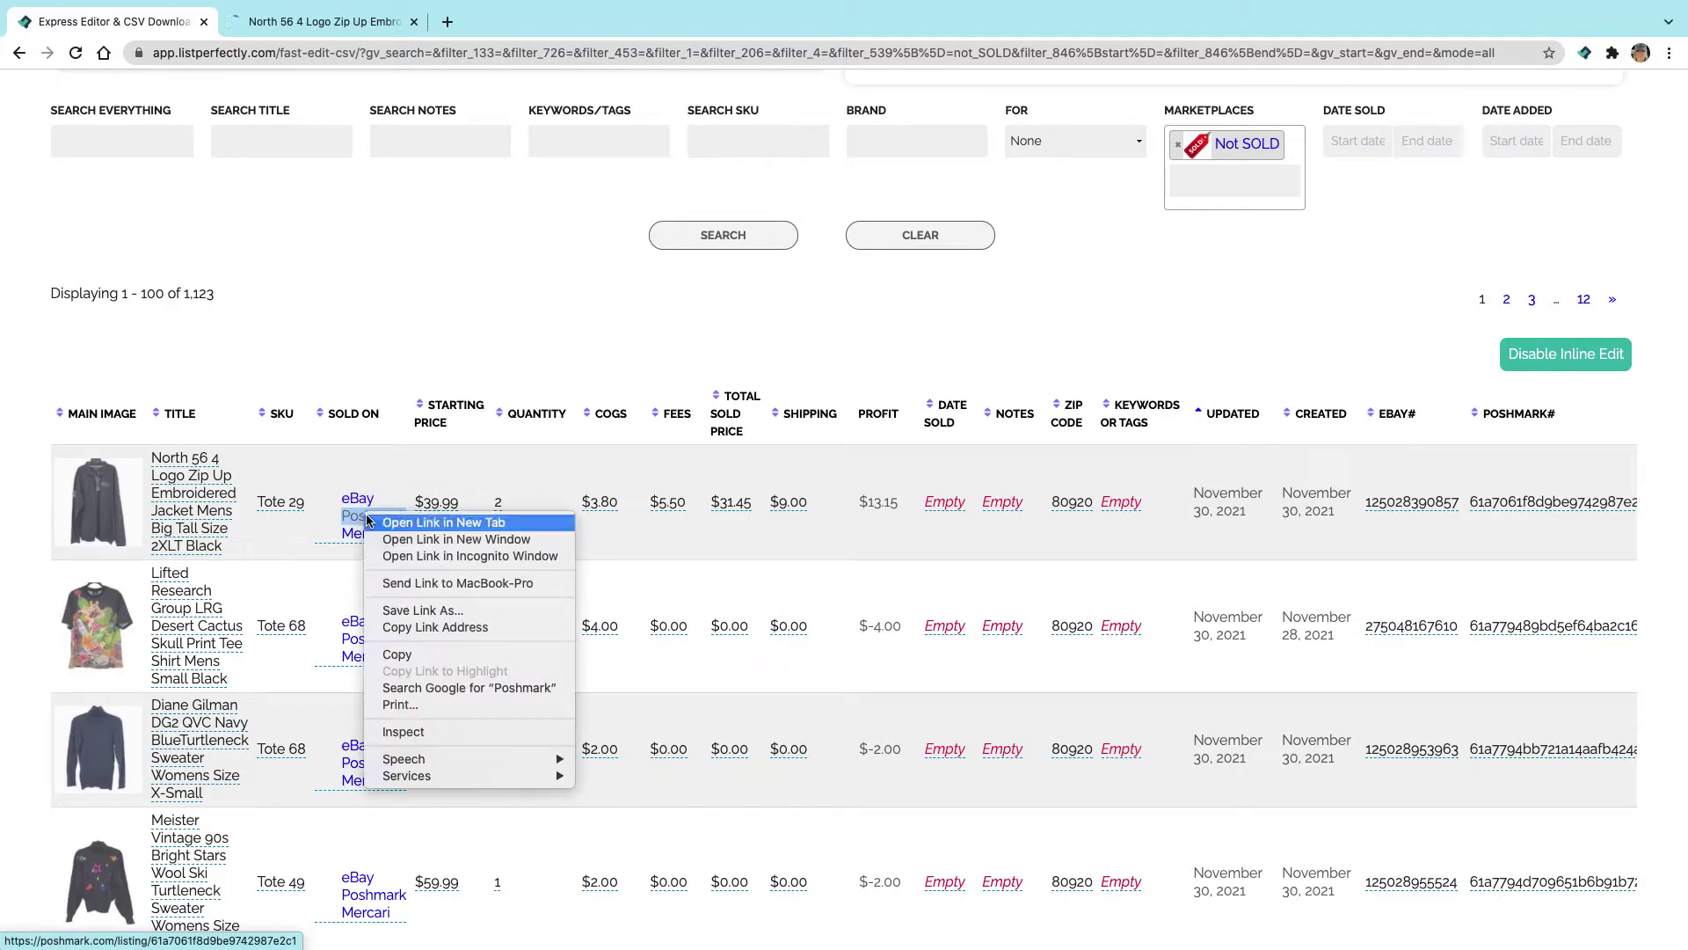
{"action": "left_click", "coordinate": [444, 522]}
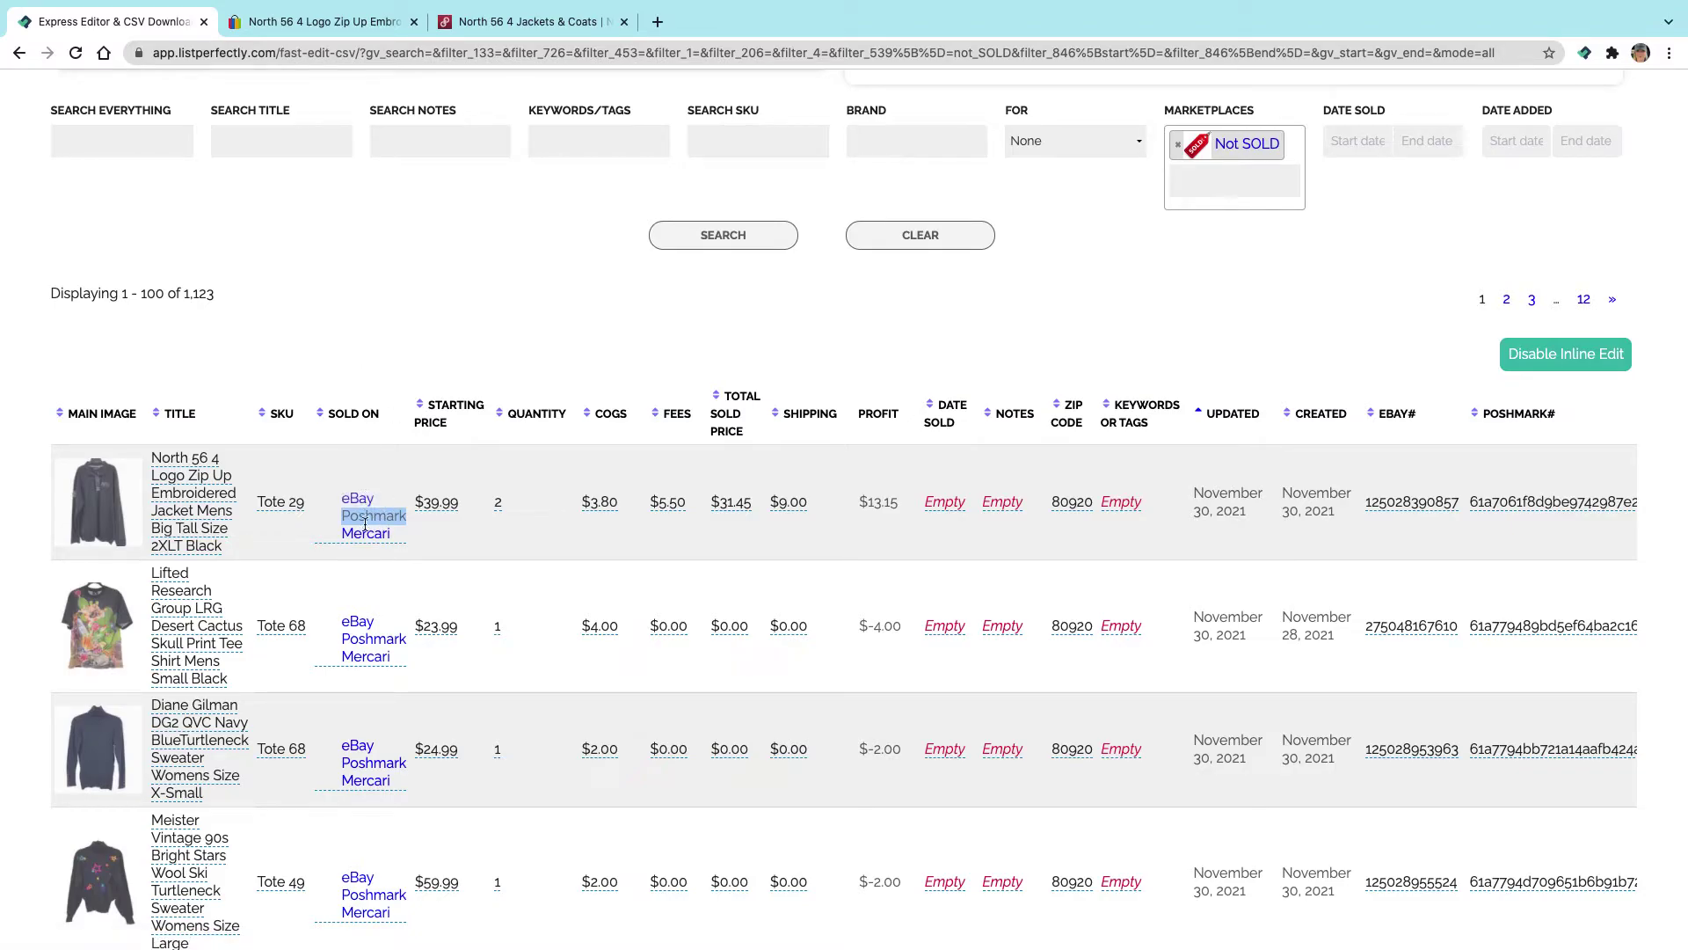
{"action": "left_click", "coordinate": [354, 496]}
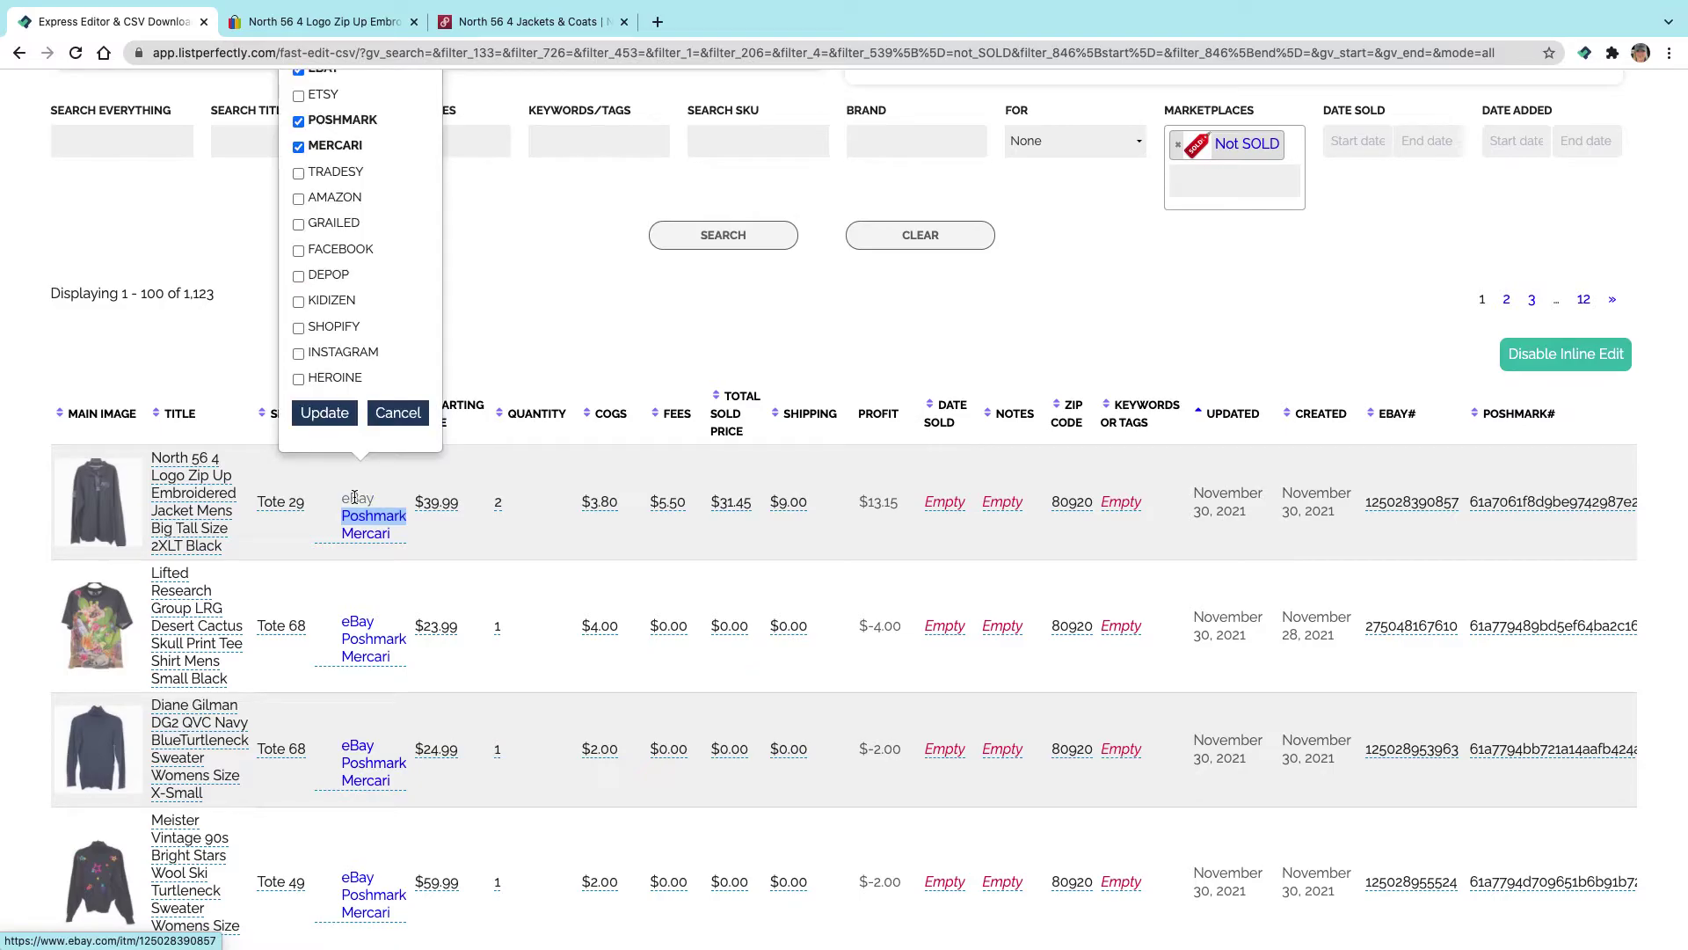
{"action": "left_click", "coordinate": [354, 497]}
{"action": "left_click", "coordinate": [360, 501]}
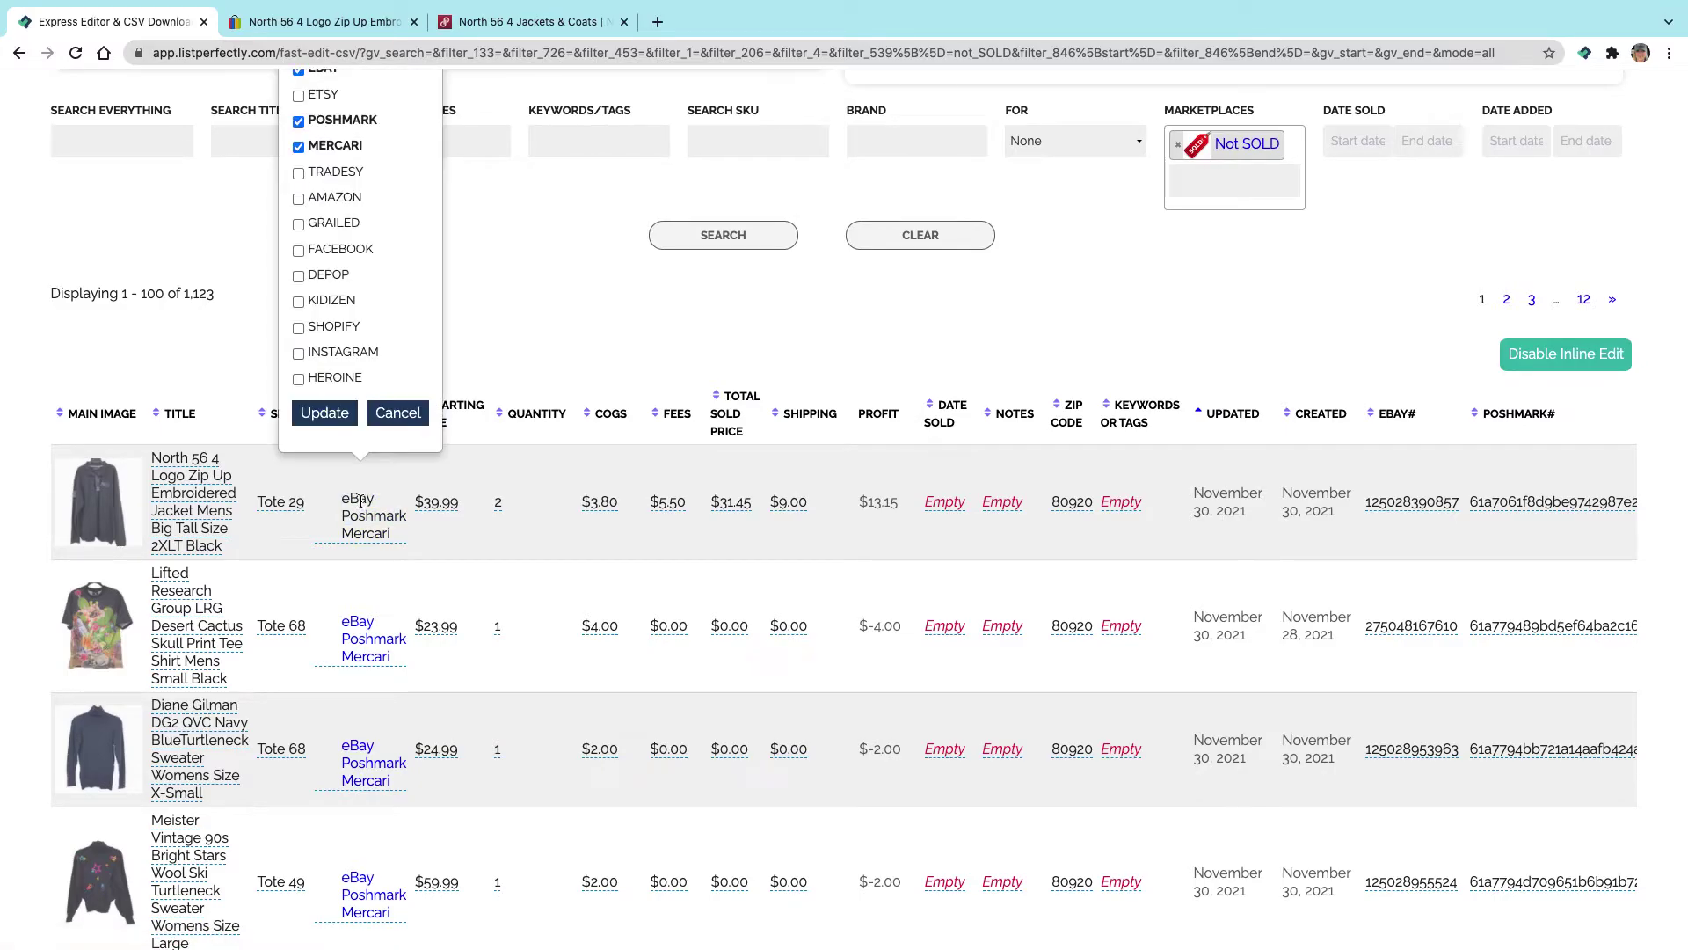
{"action": "left_click", "coordinate": [360, 501]}
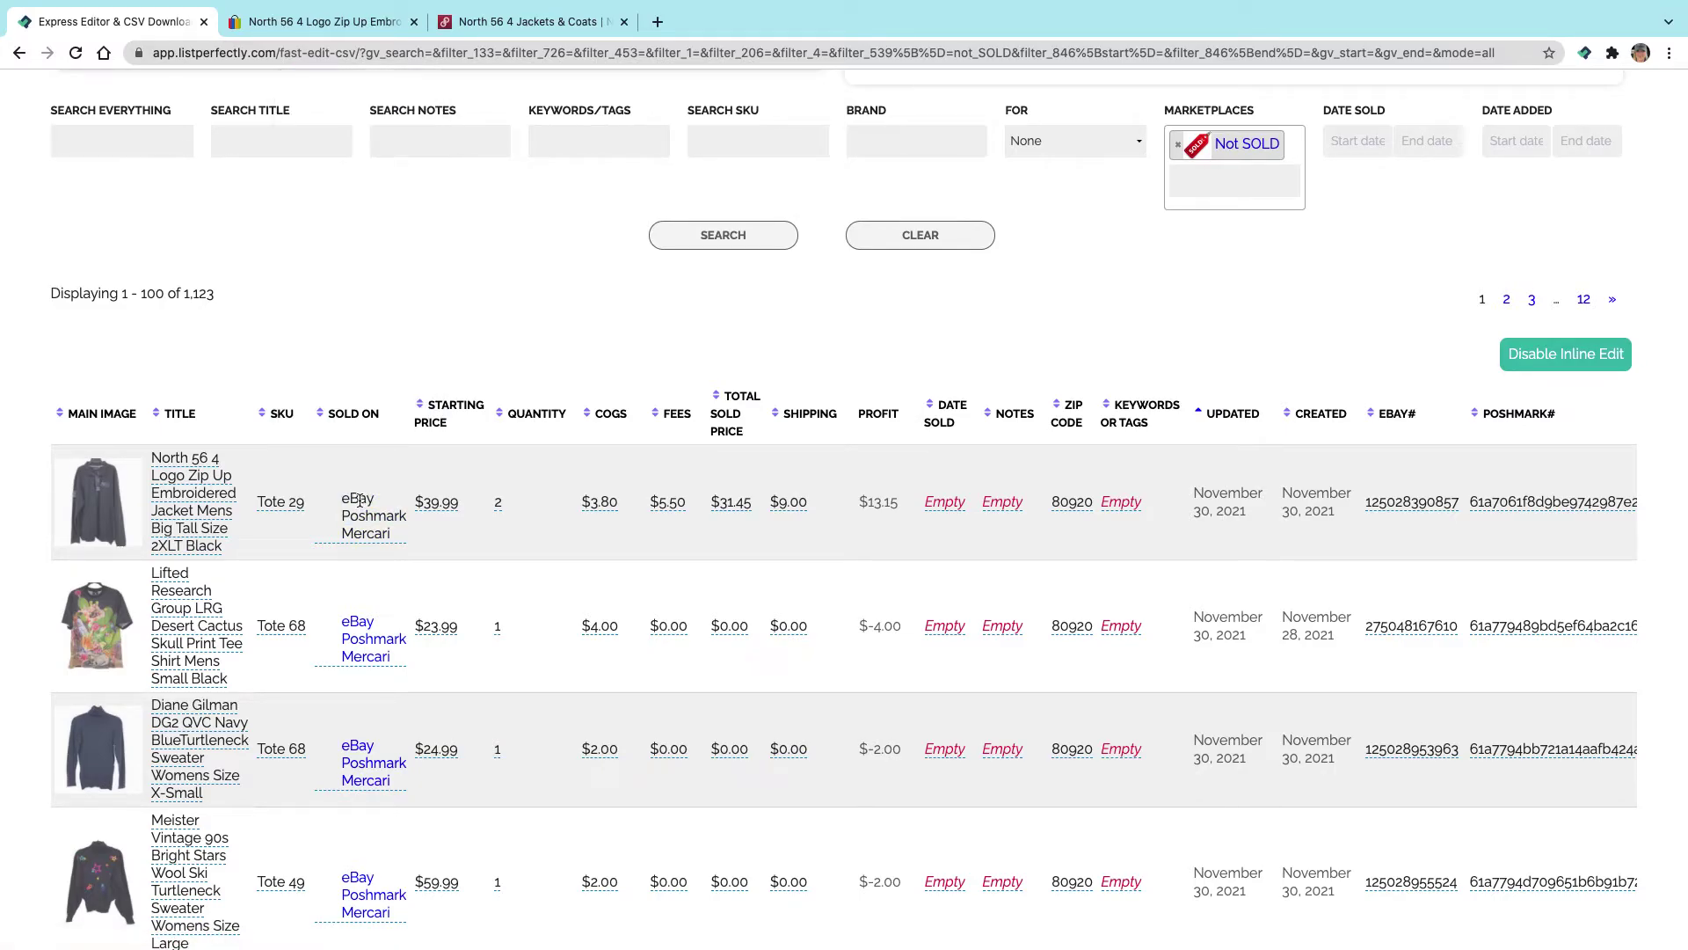
Open the jacket's eBay listing for revision and its Poshmark listing for editing.
{"action": "left_click", "coordinate": [323, 23]}
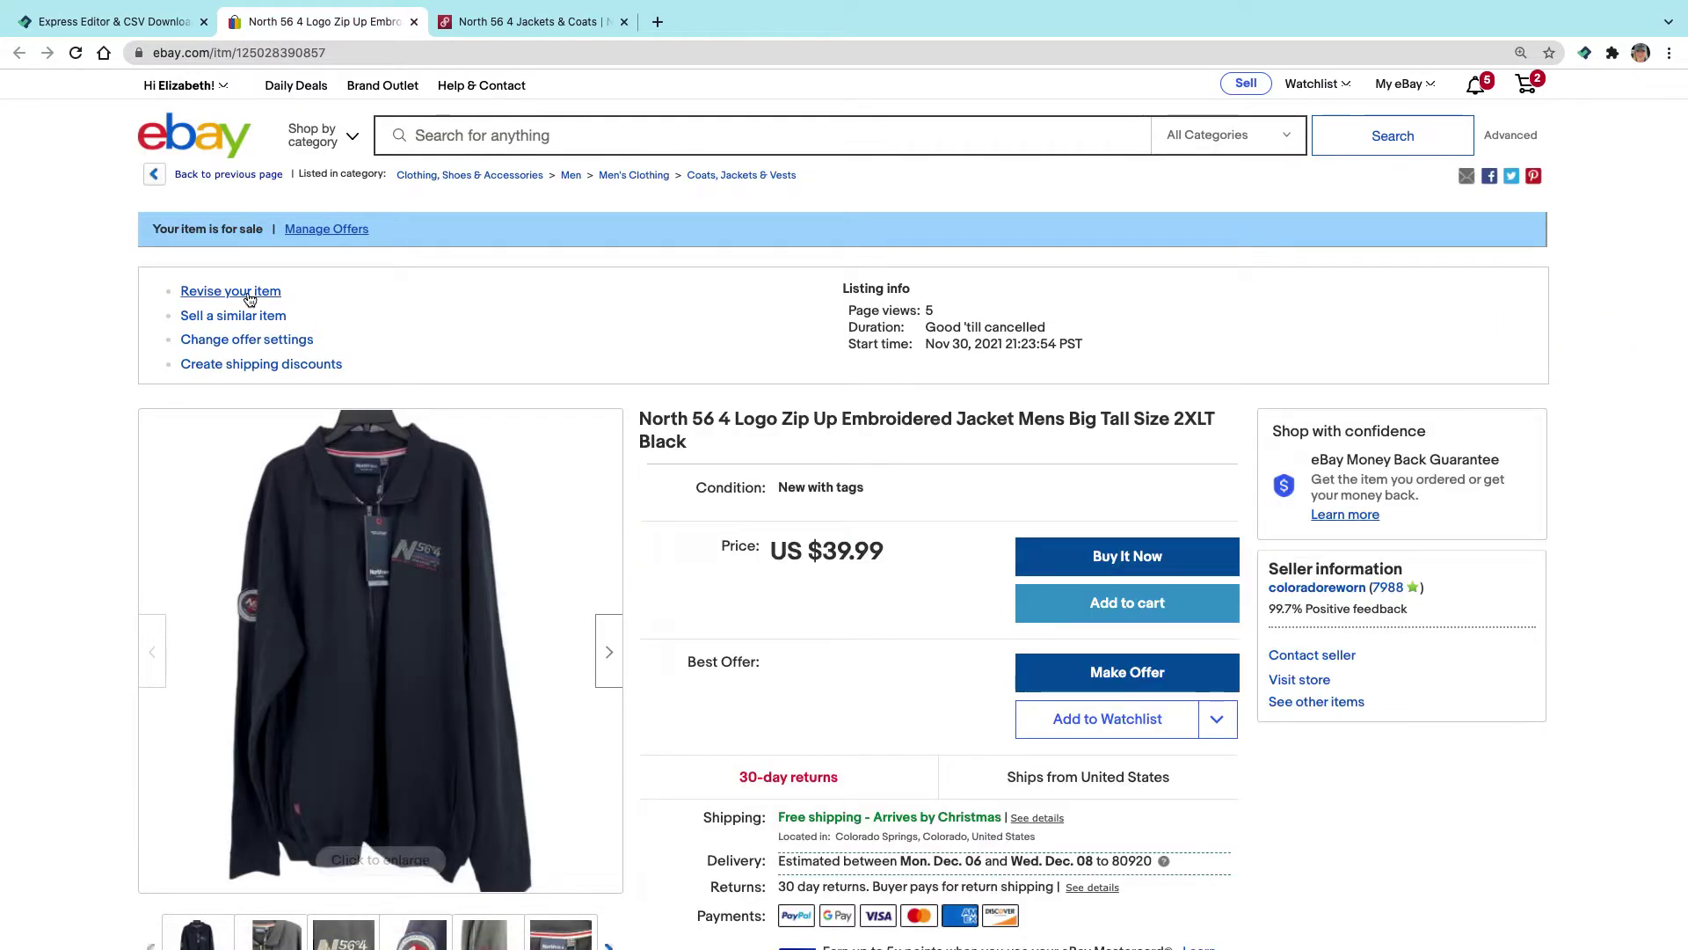
{"action": "left_click", "coordinate": [556, 23]}
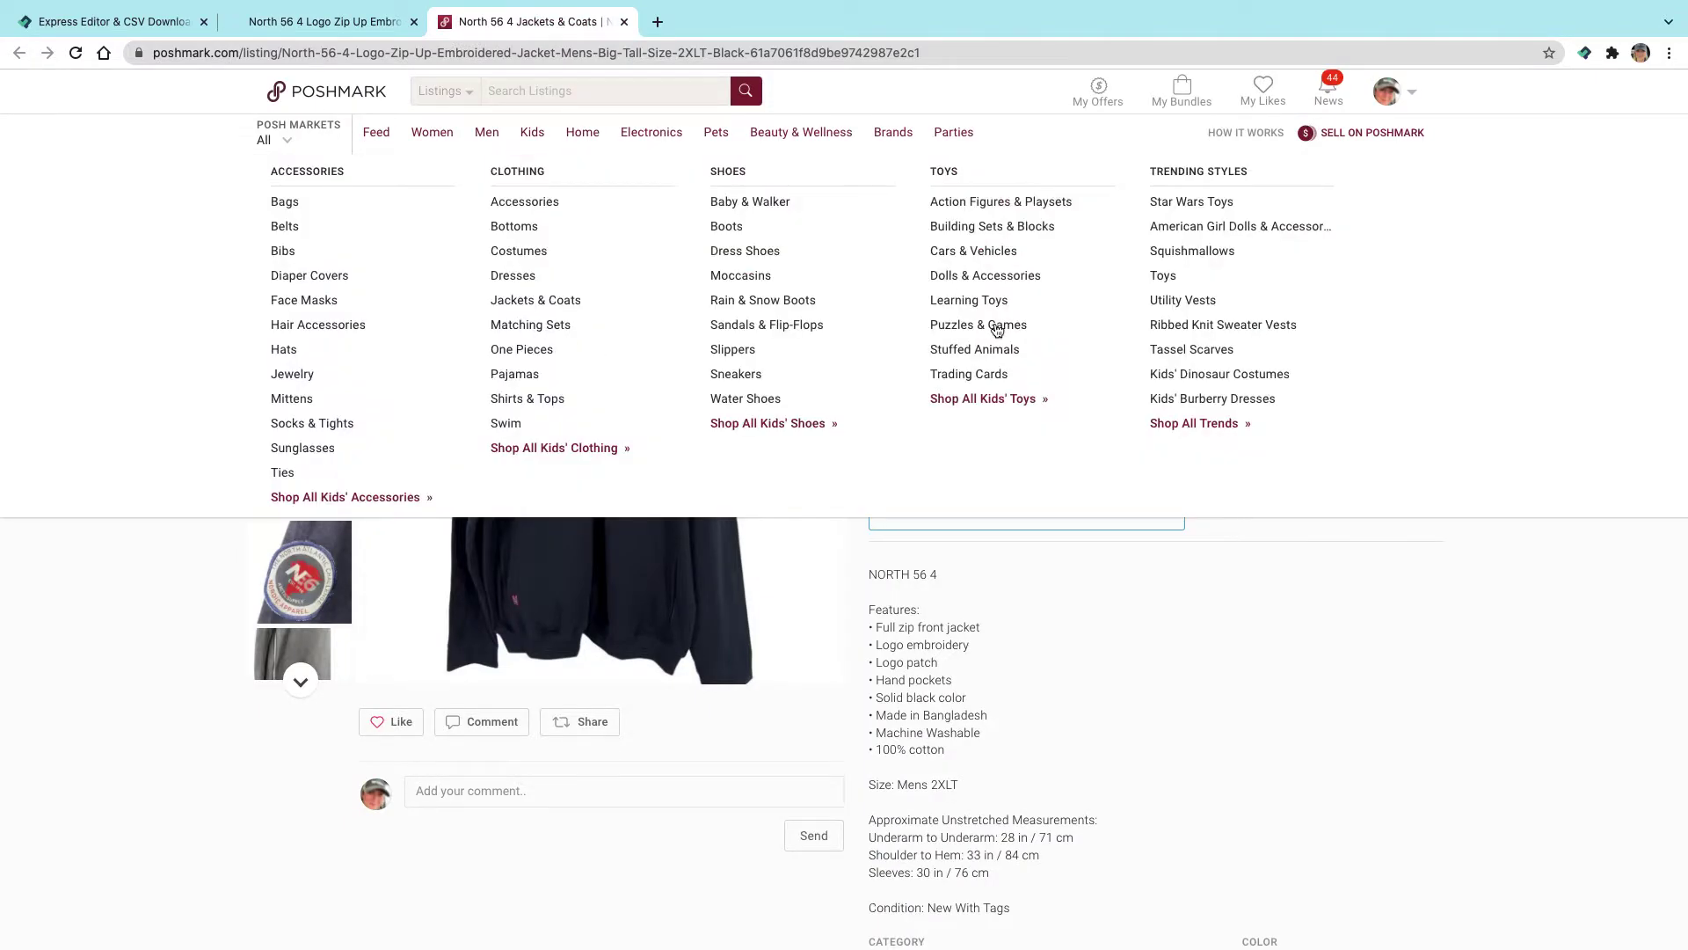
{"action": "left_click", "coordinate": [1390, 219]}
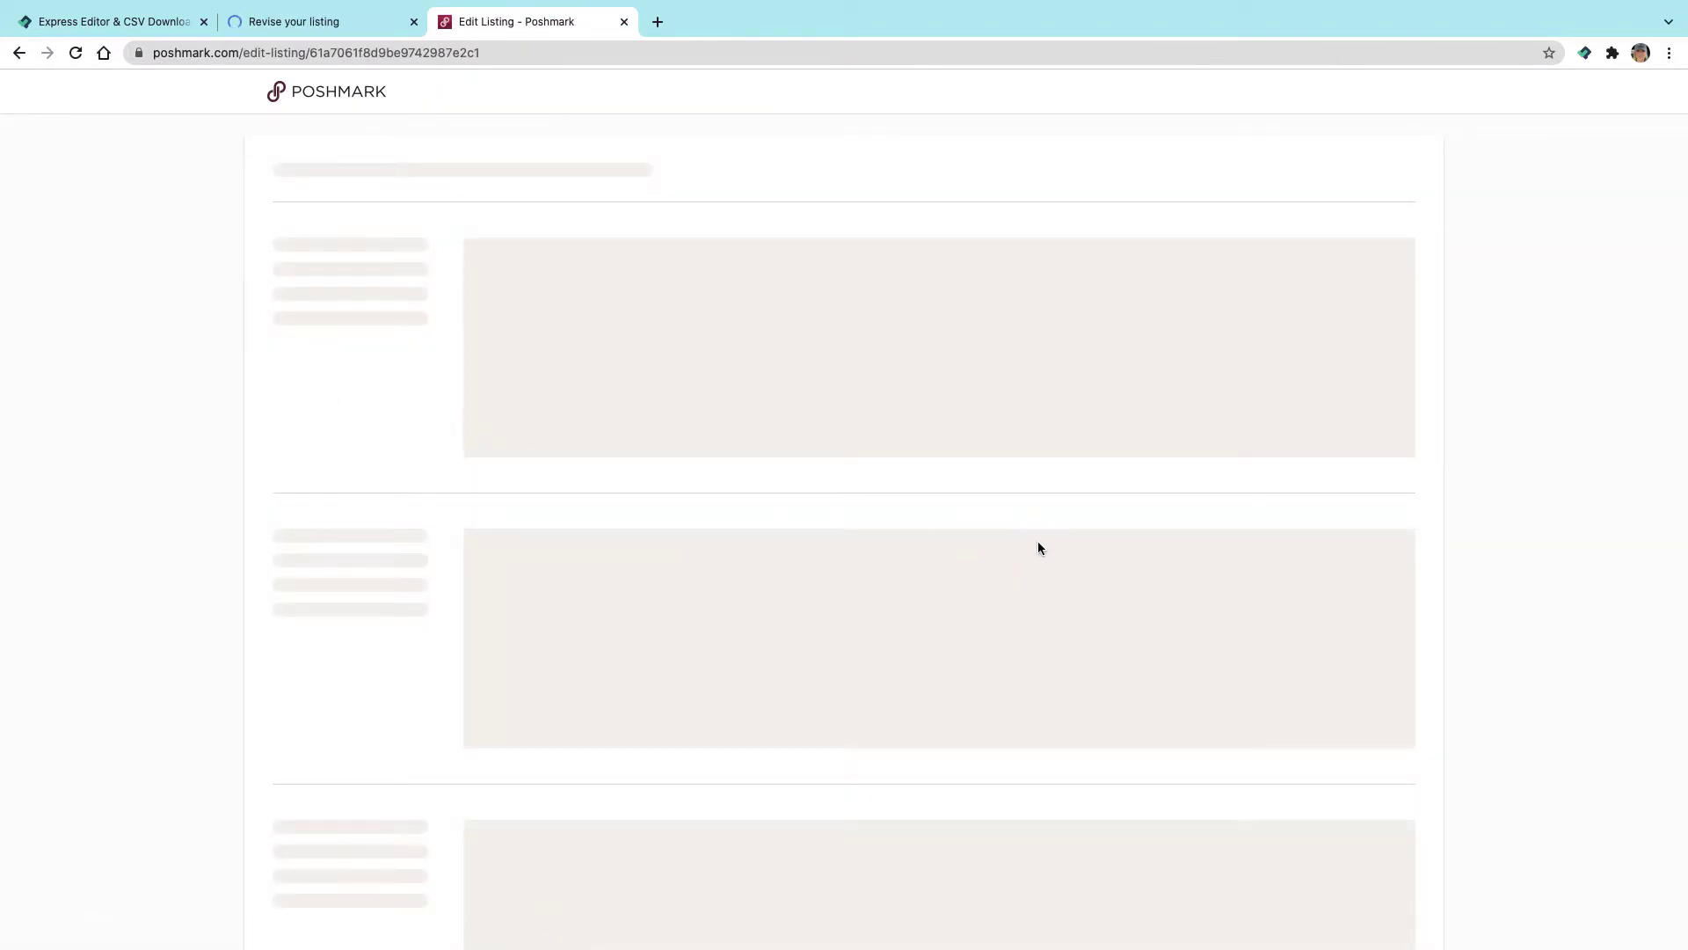
Set the Poshmark listing SKU to Tote 29 and publish the updated jacket listing.
{"action": "scroll", "coordinate": [1037, 540], "scroll_direction": "down", "scroll_amount": 20}
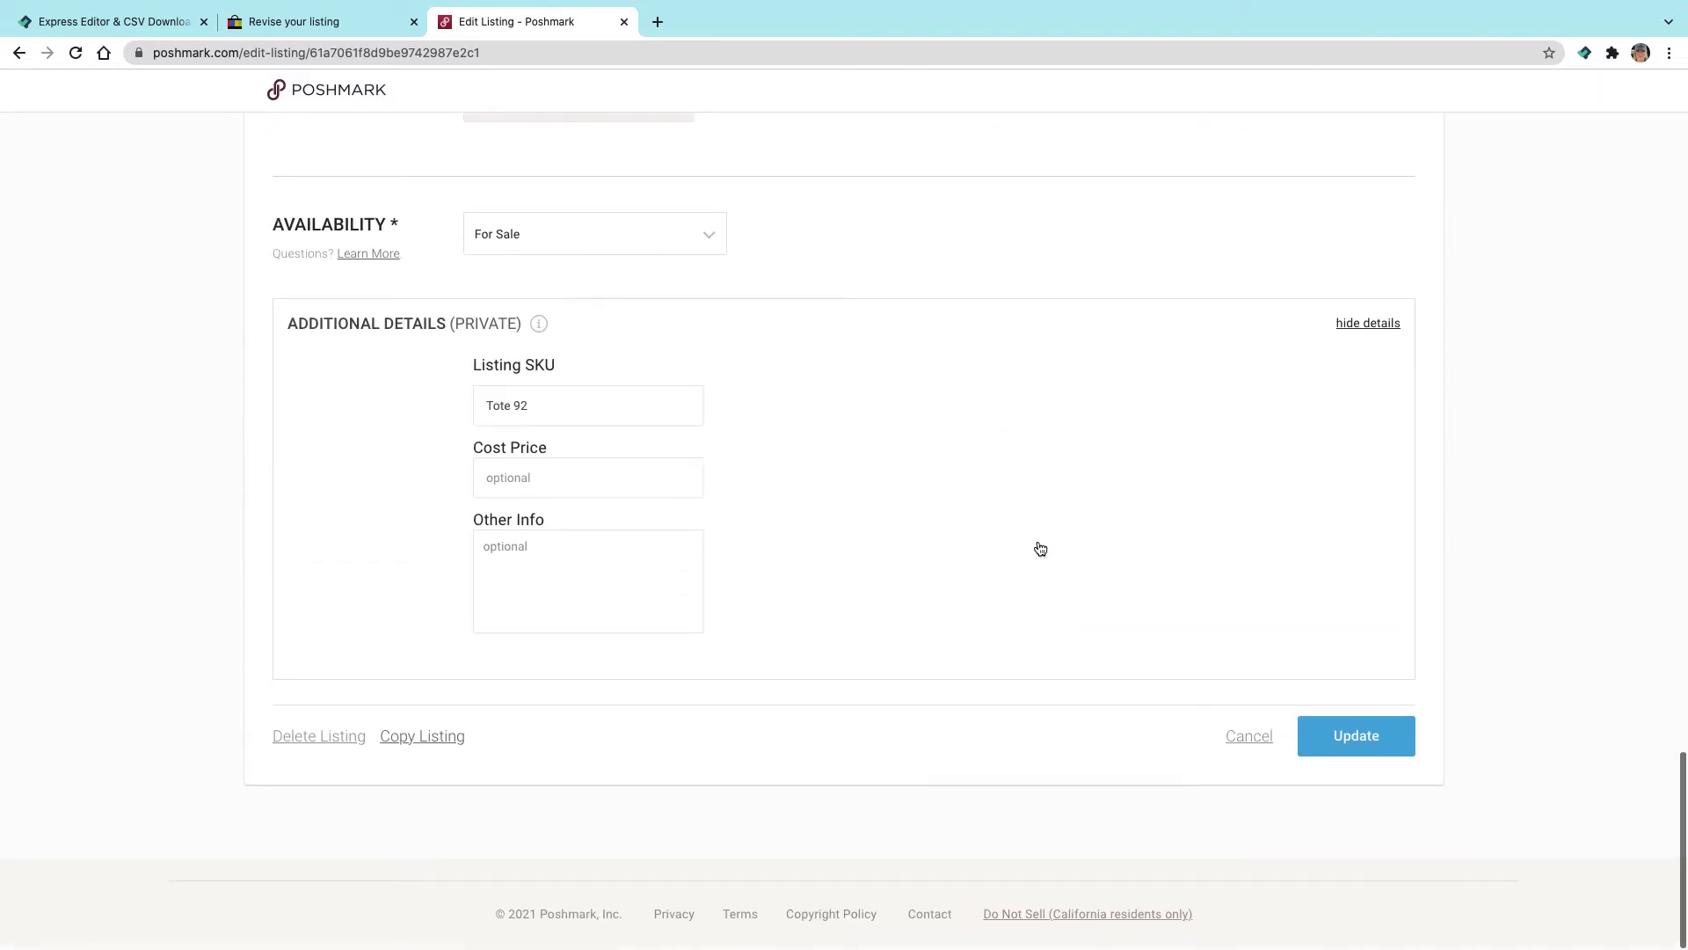
{"action": "double_click", "coordinate": [521, 409]}
{"action": "type", "text": "29"}
{"action": "left_click", "coordinate": [1352, 740]}
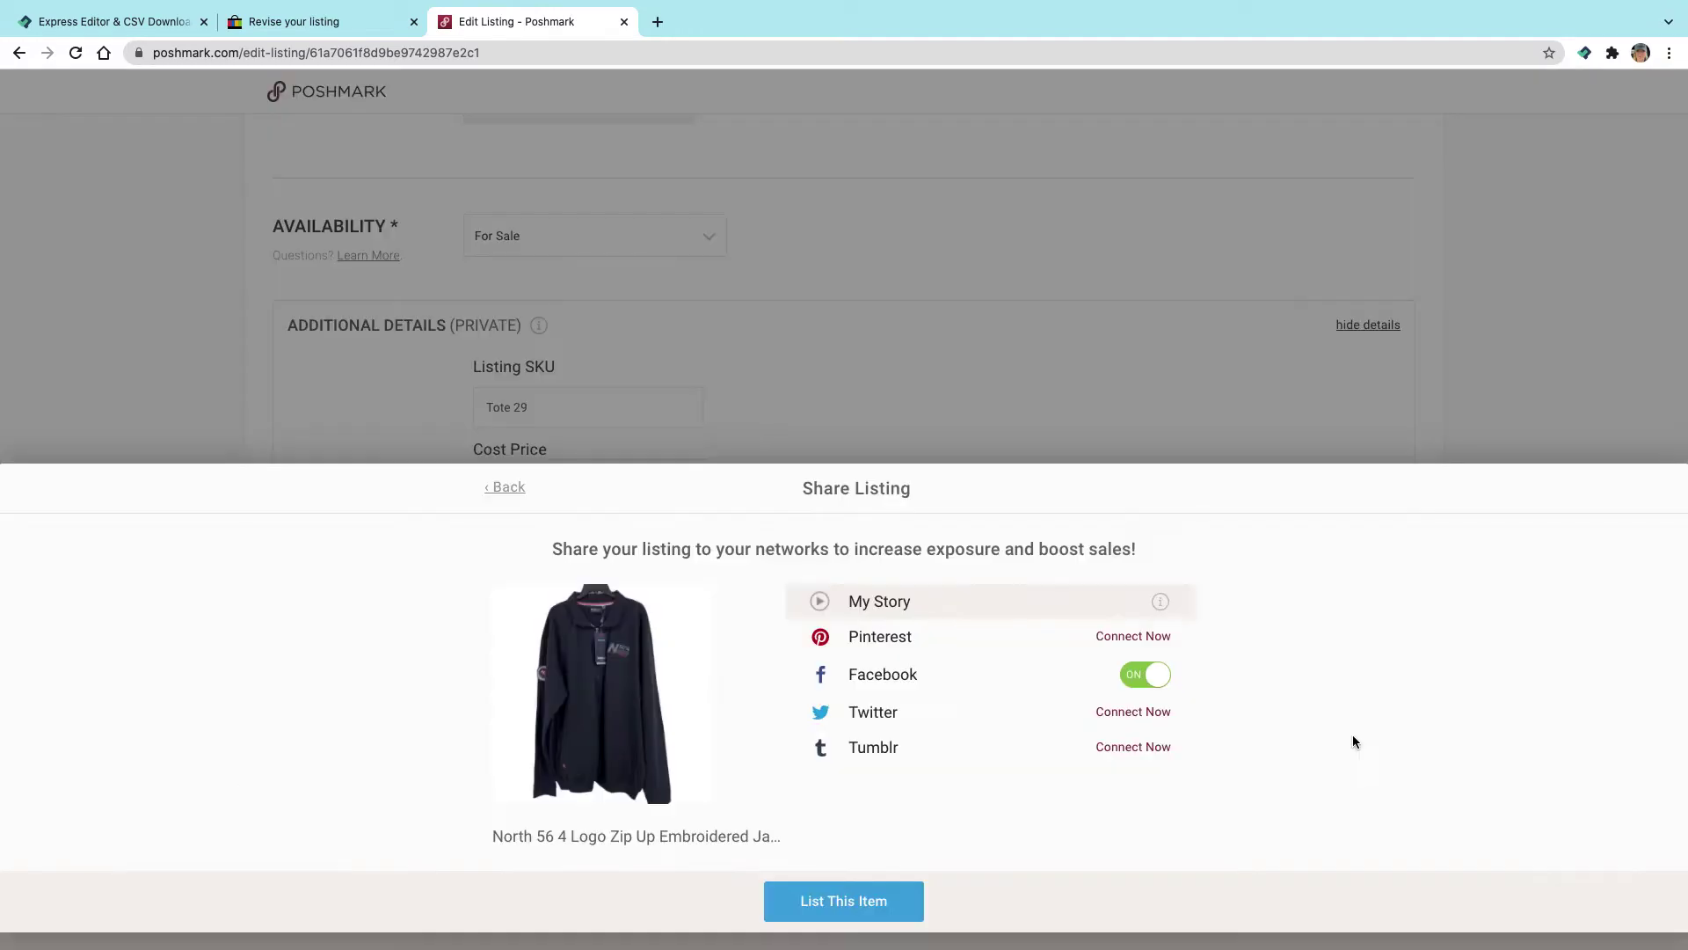
{"action": "left_click", "coordinate": [875, 904]}
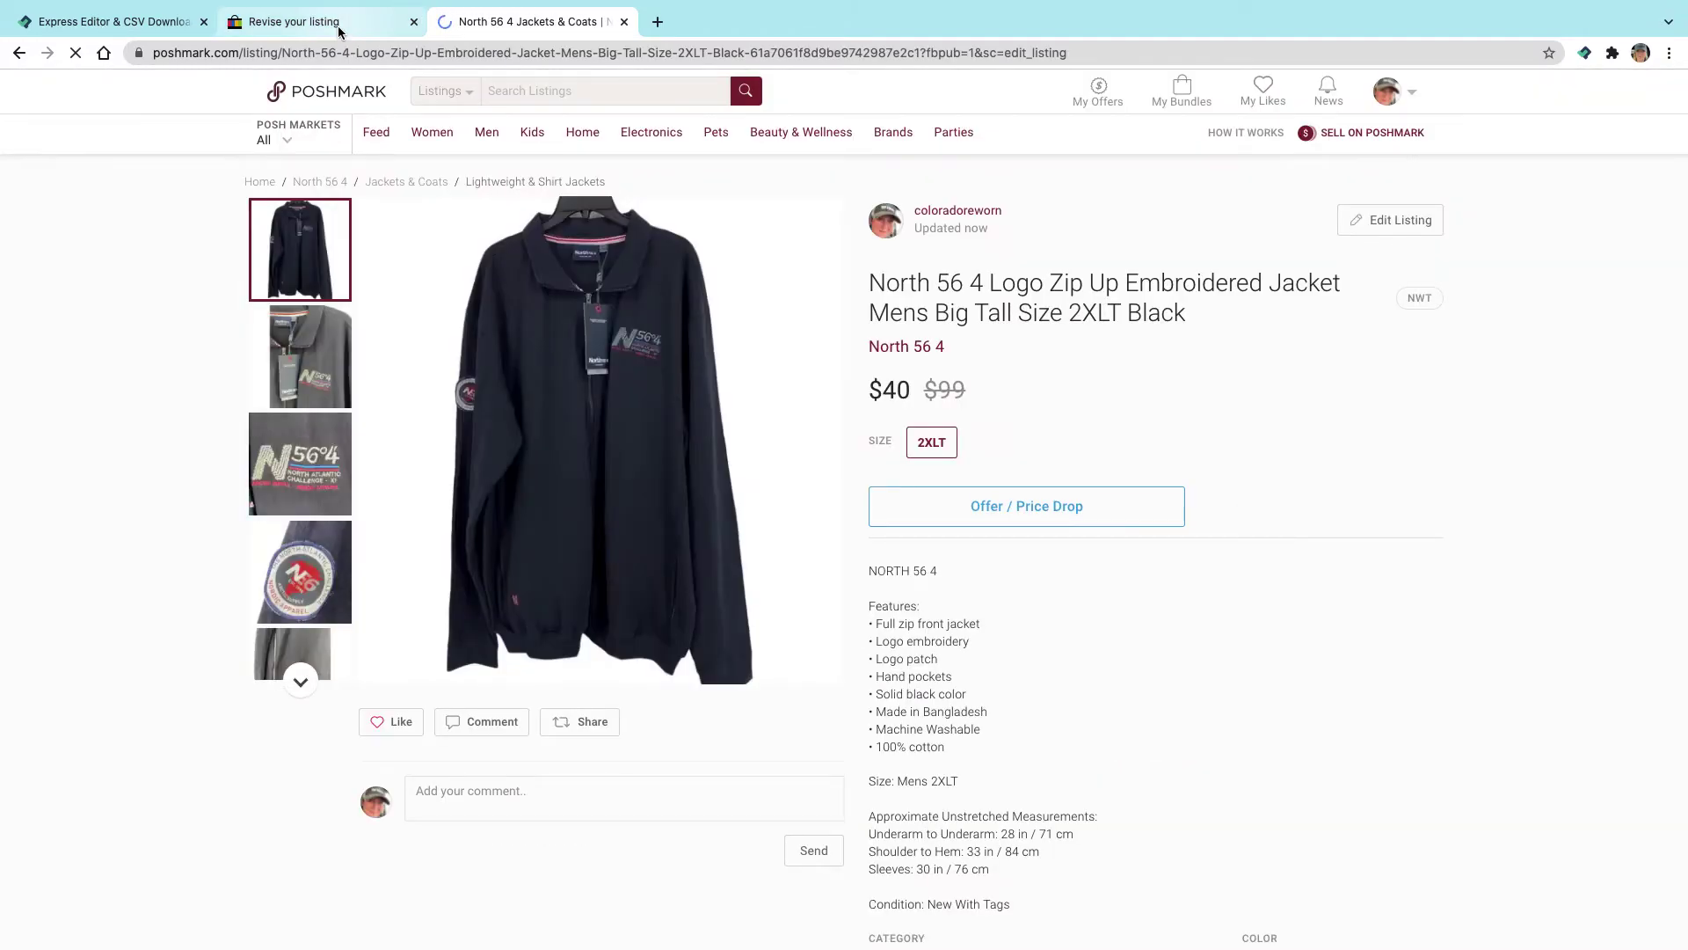
Set the custom label (SKU) on the jacket's eBay revision form to Tote 29.
{"action": "left_click", "coordinate": [327, 25]}
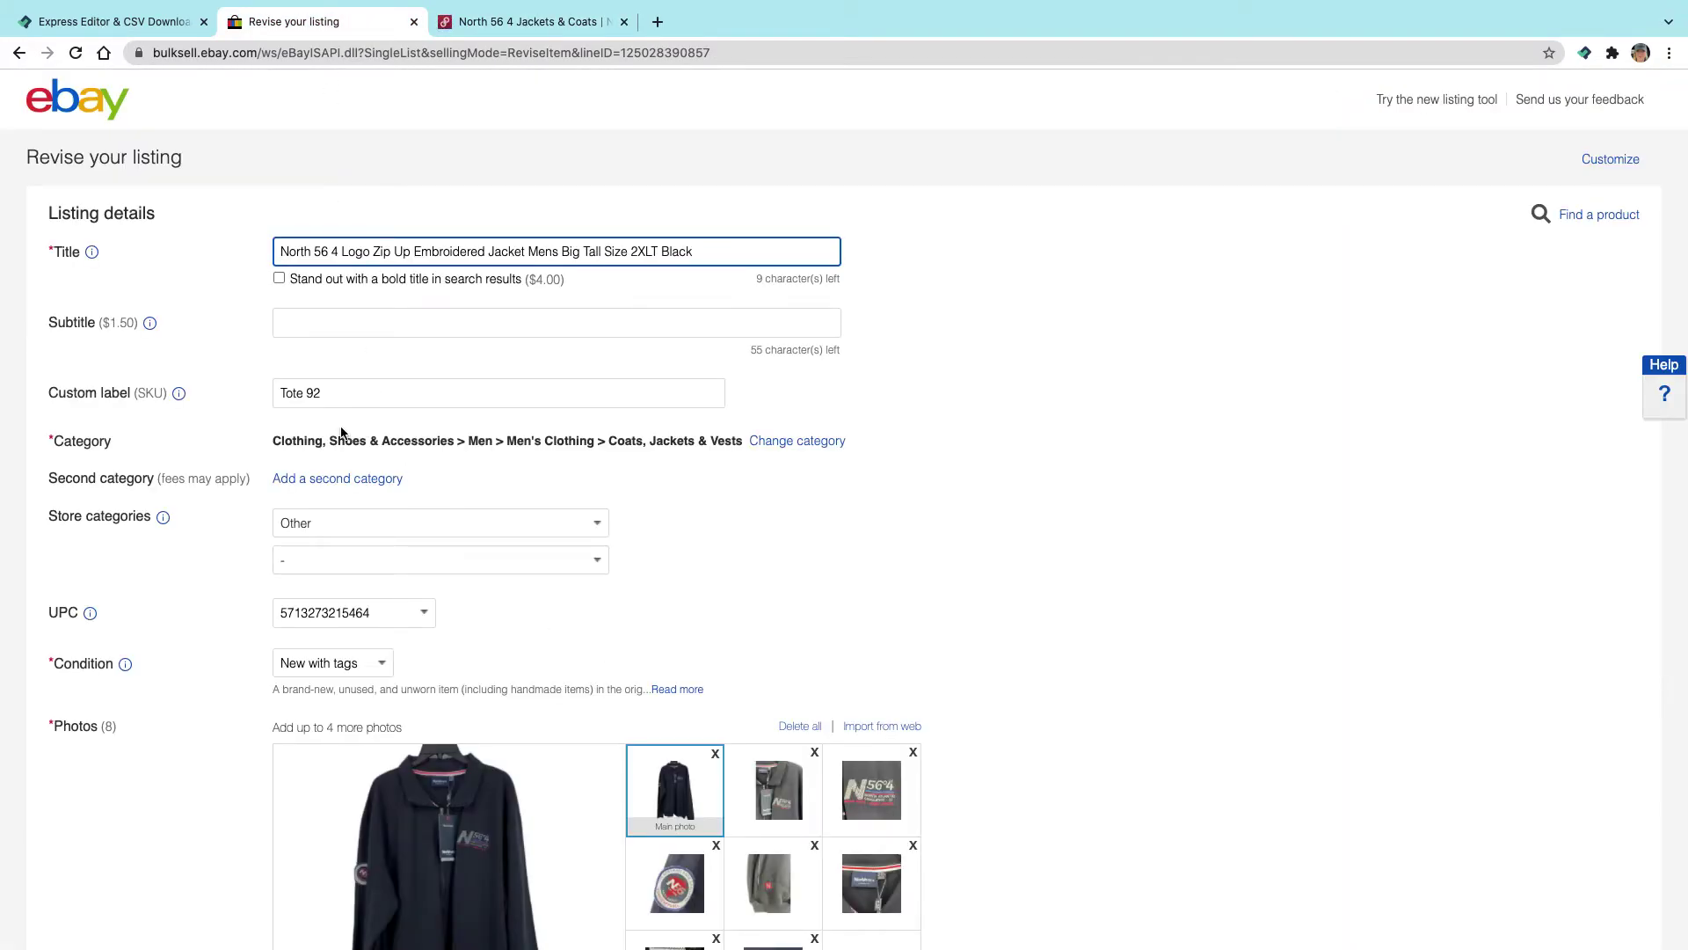
{"action": "left_click_drag", "start_coordinate": [310, 394], "coordinate": [336, 396]}
{"action": "type", "text": "29"}
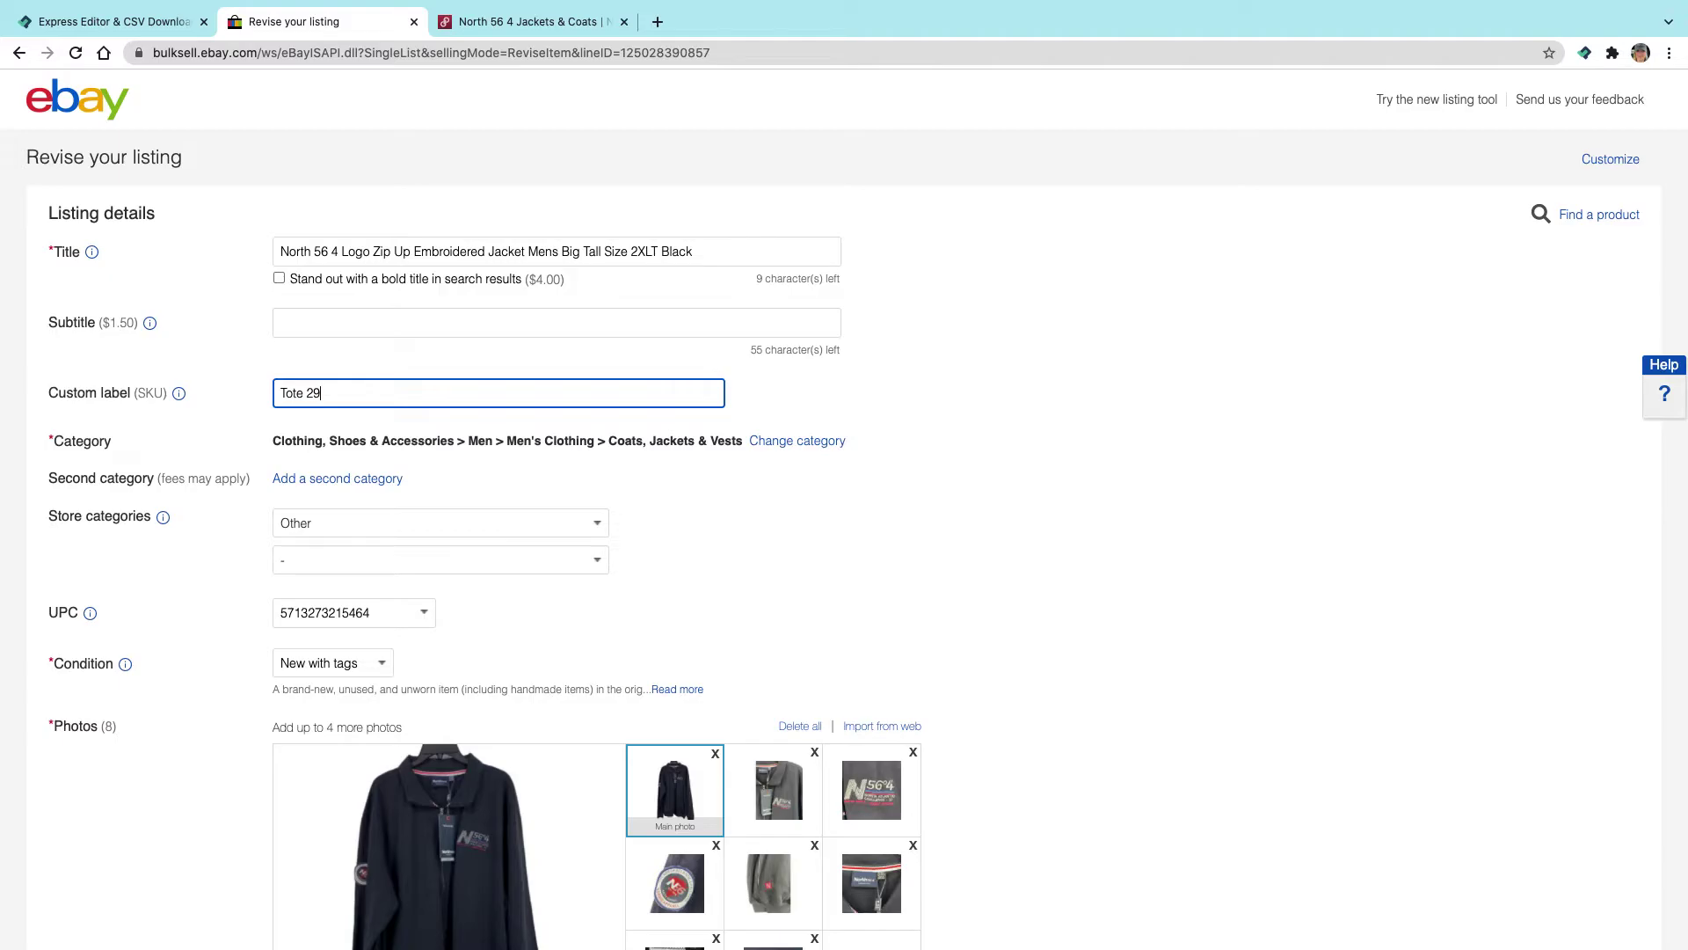
Return to the List Perfectly express editor and add the note Tote 29 to the North 56 4 jacket.
{"action": "left_click", "coordinate": [88, 21]}
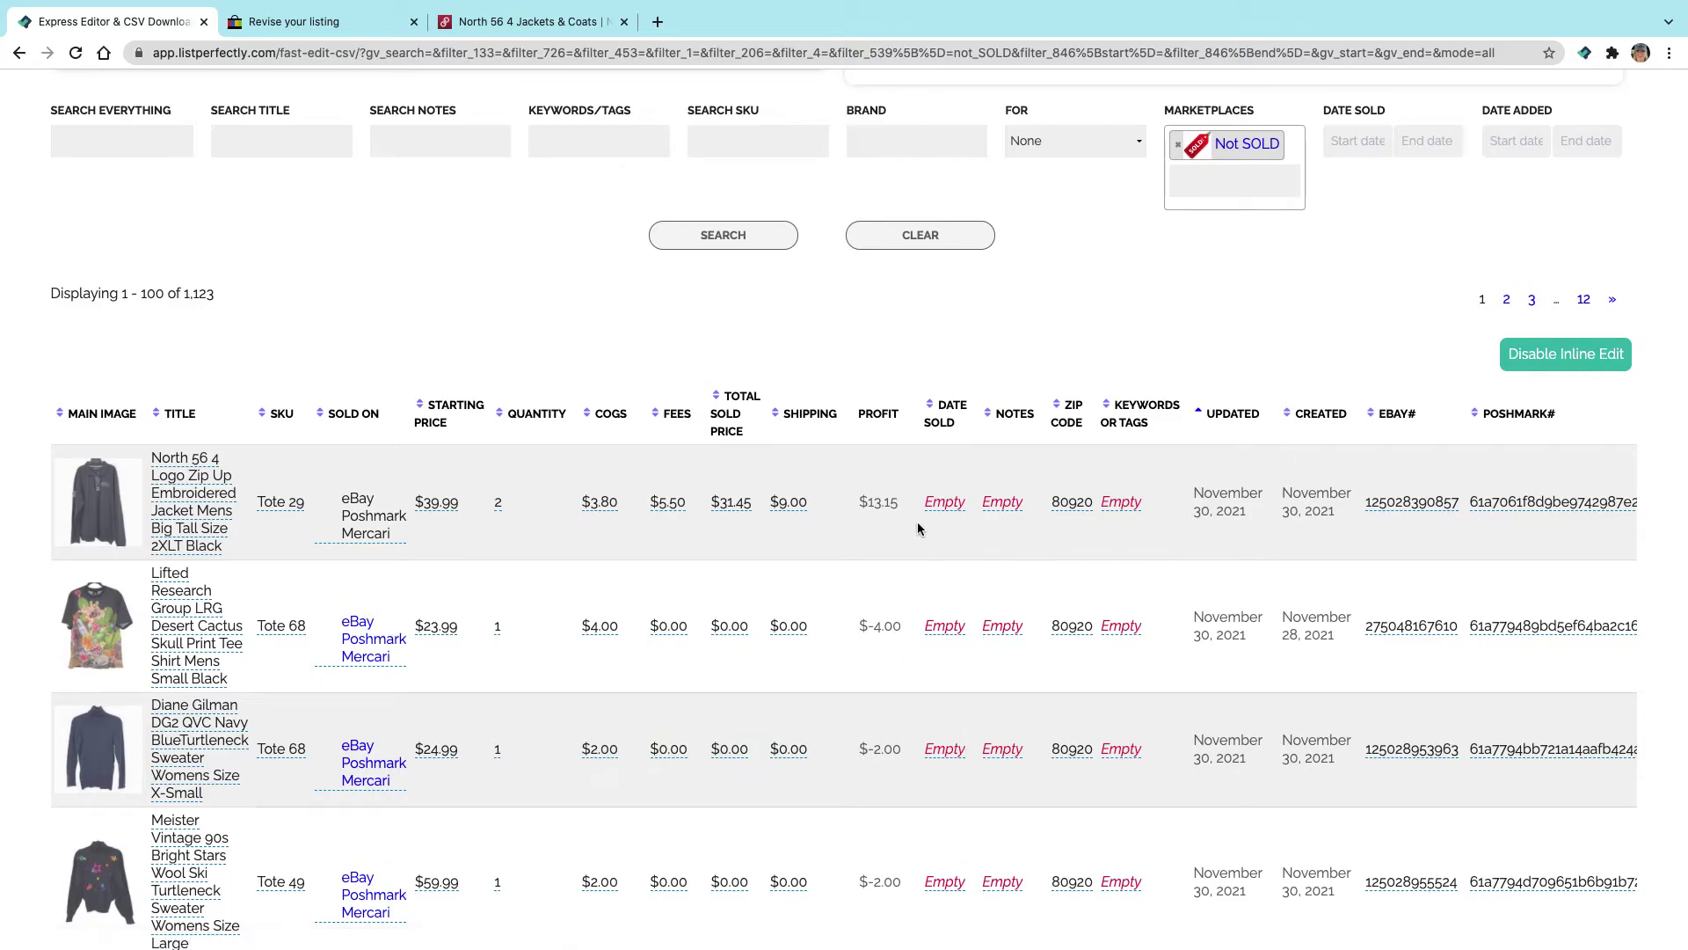
{"action": "left_click", "coordinate": [1563, 349]}
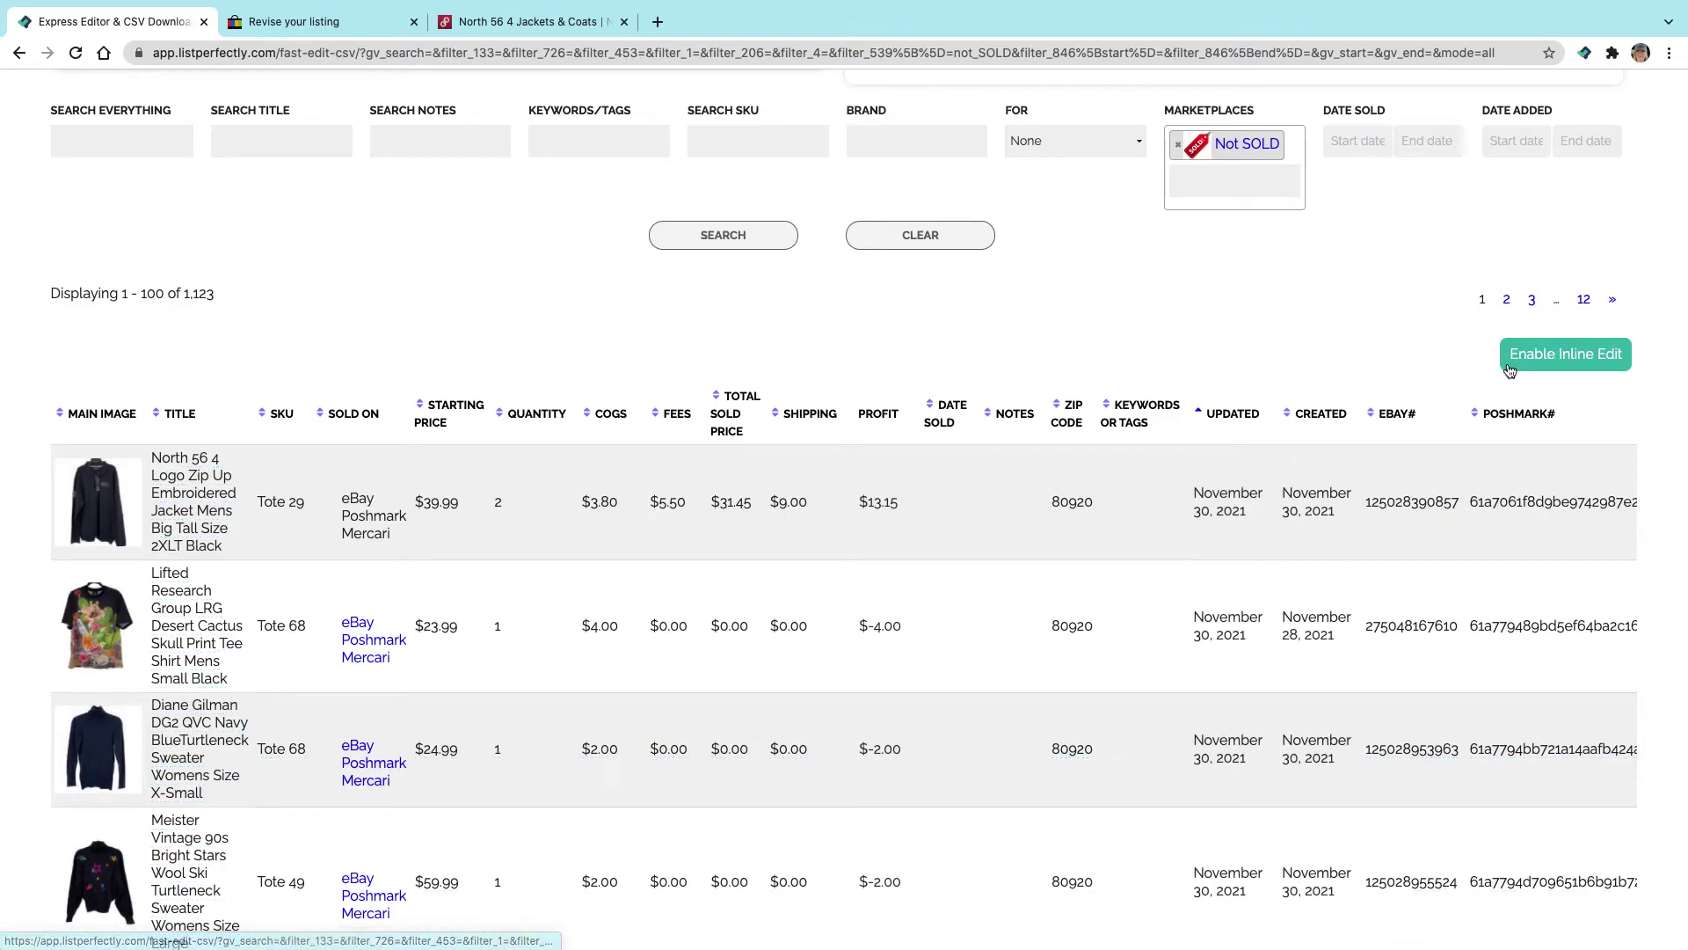
{"action": "left_click", "coordinate": [1535, 356]}
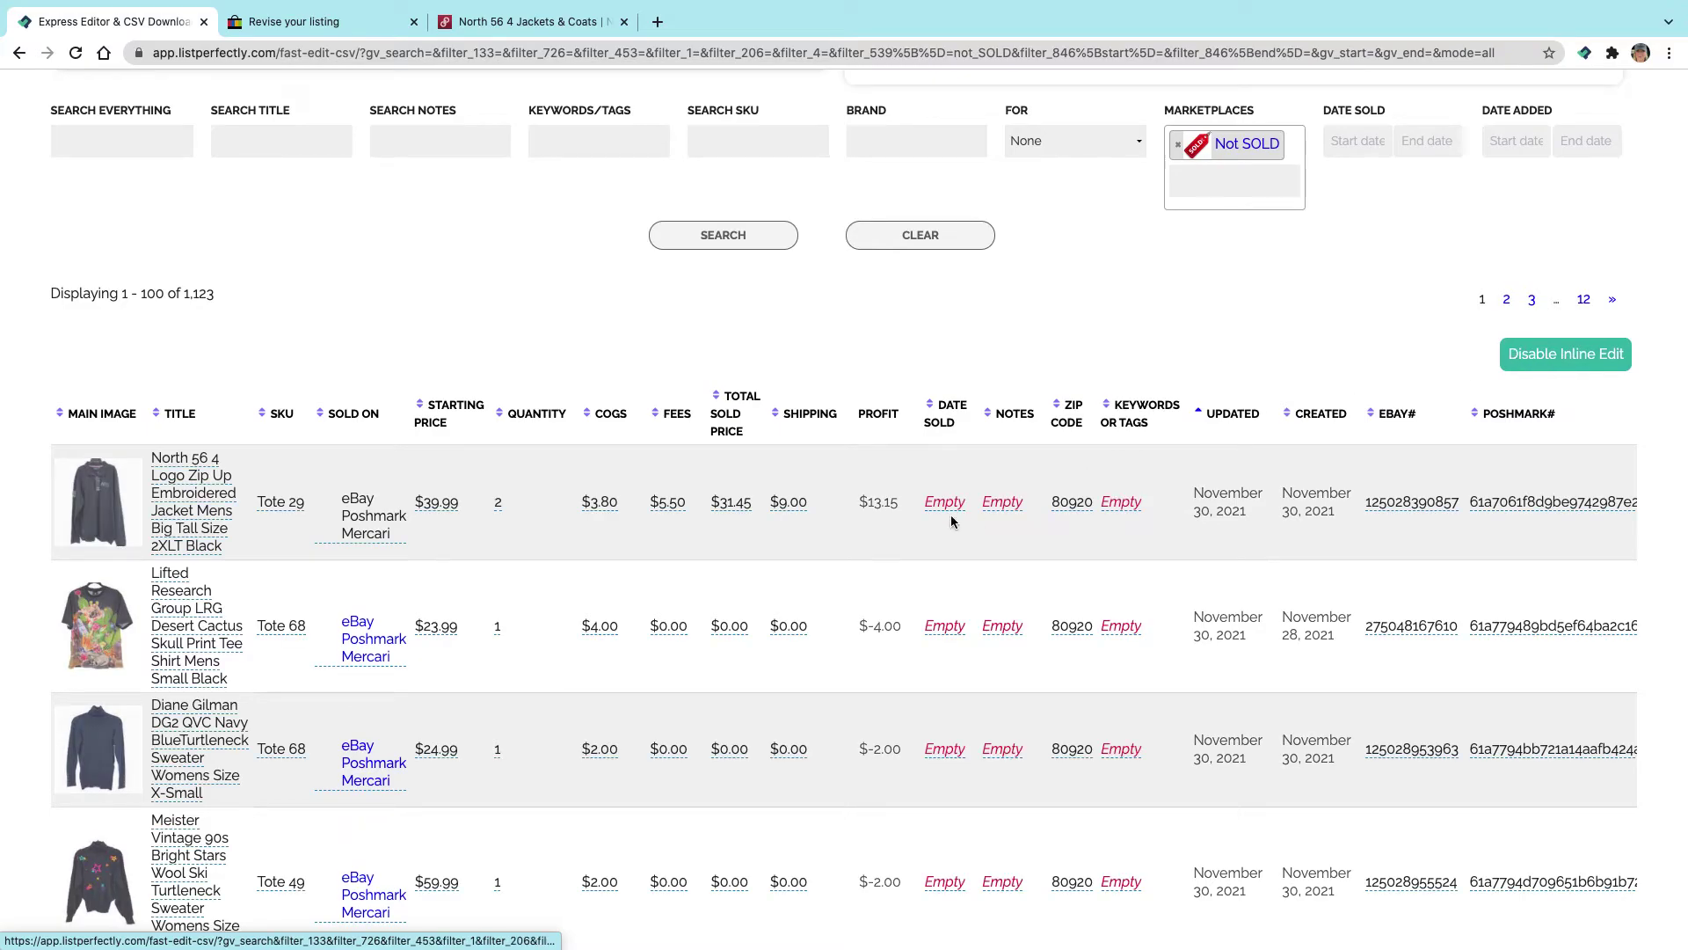
{"action": "left_click", "coordinate": [1002, 502]}
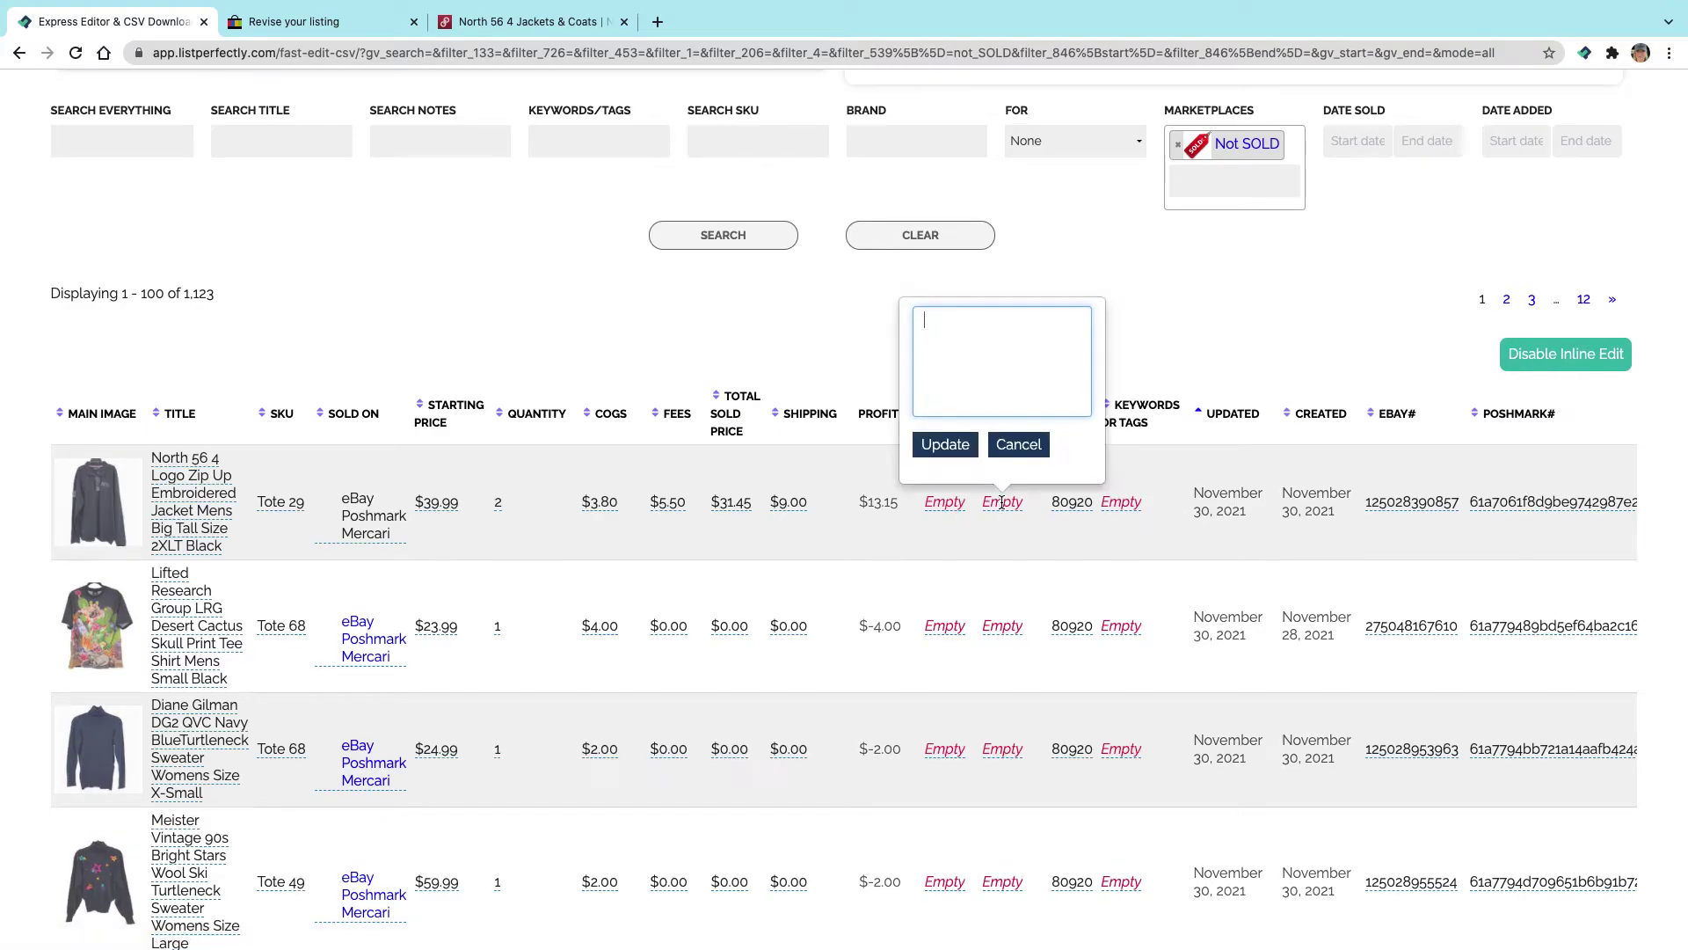
{"action": "type", "text": "Tit"}
{"action": "key", "text": "BackSpace"}
{"action": "key", "text": "BackSpace"}
{"action": "type", "text": "Tote 29"}
{"action": "left_click", "coordinate": [938, 444]}
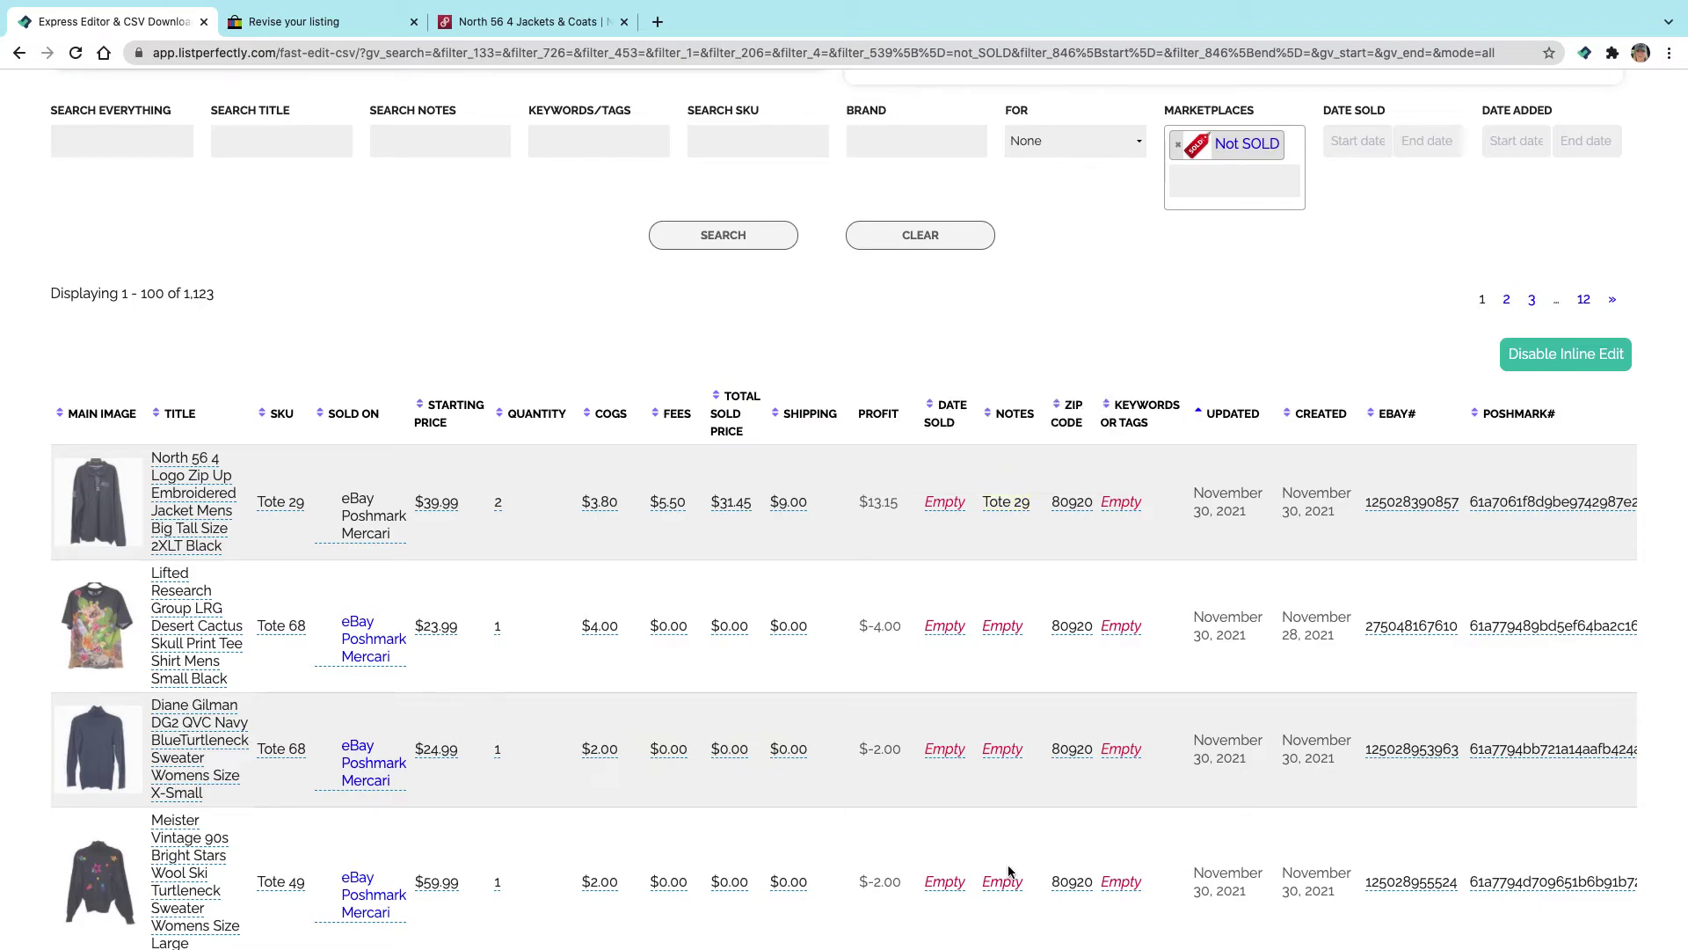
Add the note Tote 66 to the Geiger Austria wool sweater pants listing.
{"action": "scroll", "coordinate": [1020, 844], "scroll_direction": "down", "scroll_amount": 4}
{"action": "scroll", "coordinate": [893, 562], "scroll_direction": "down", "scroll_amount": 3}
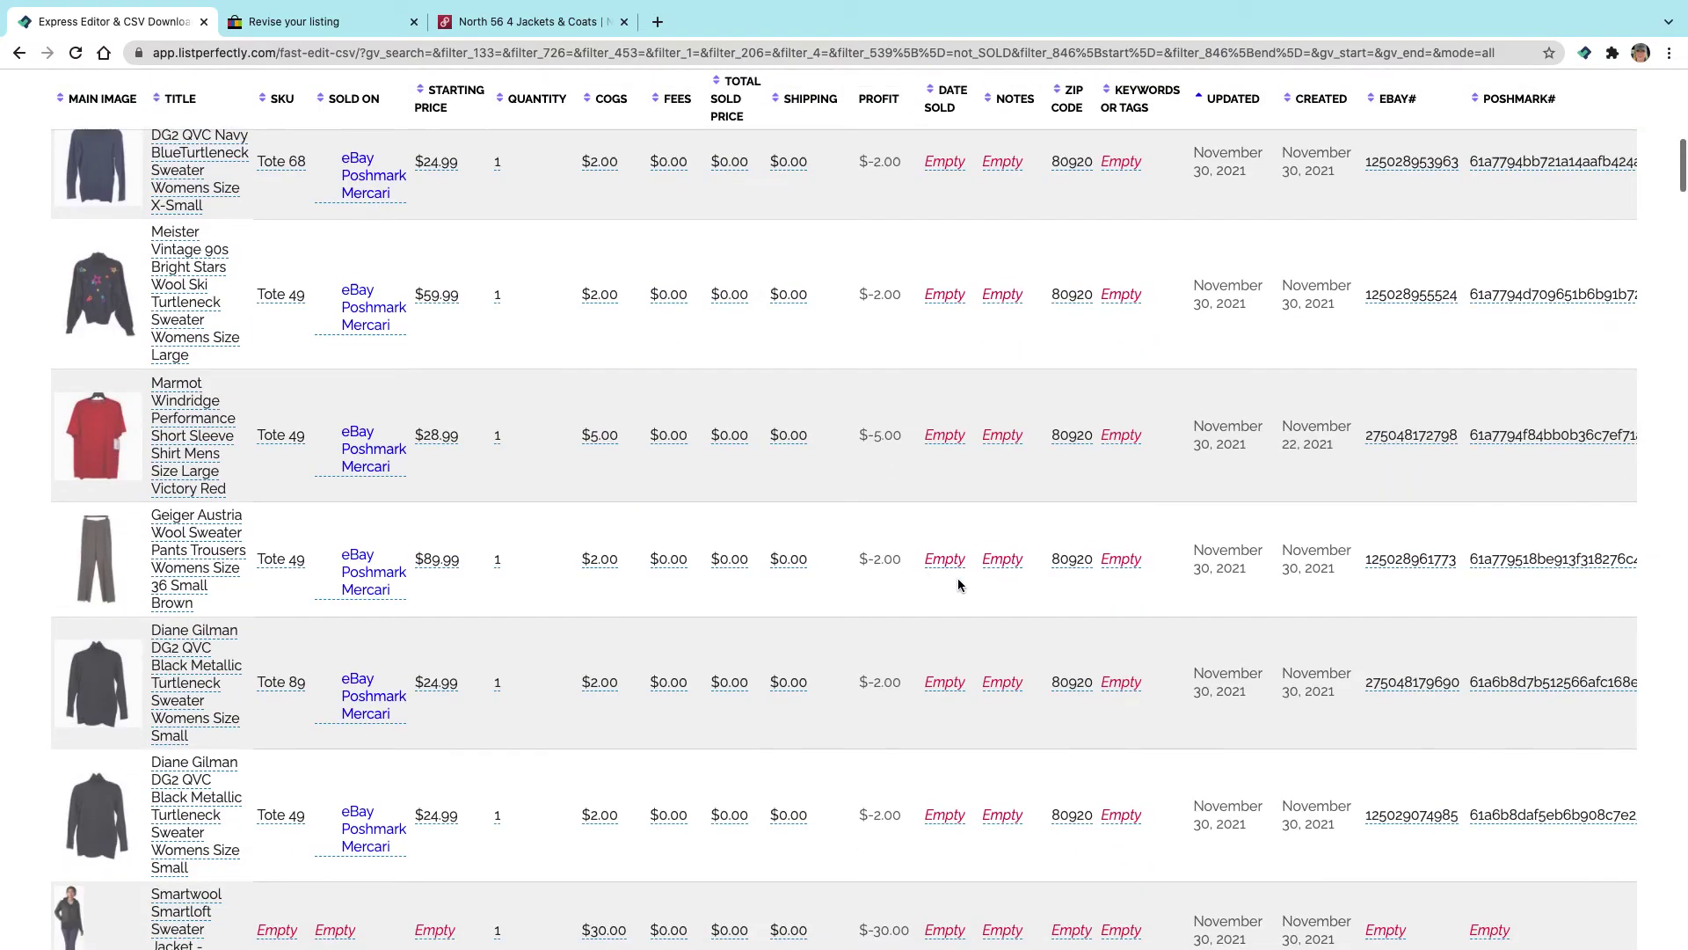
{"action": "left_click", "coordinate": [1001, 559]}
{"action": "type", "text": "Tote"}
{"action": "key", "text": "BackSpace"}
{"action": "key", "text": "BackSpace"}
{"action": "key", "text": "BackSpace"}
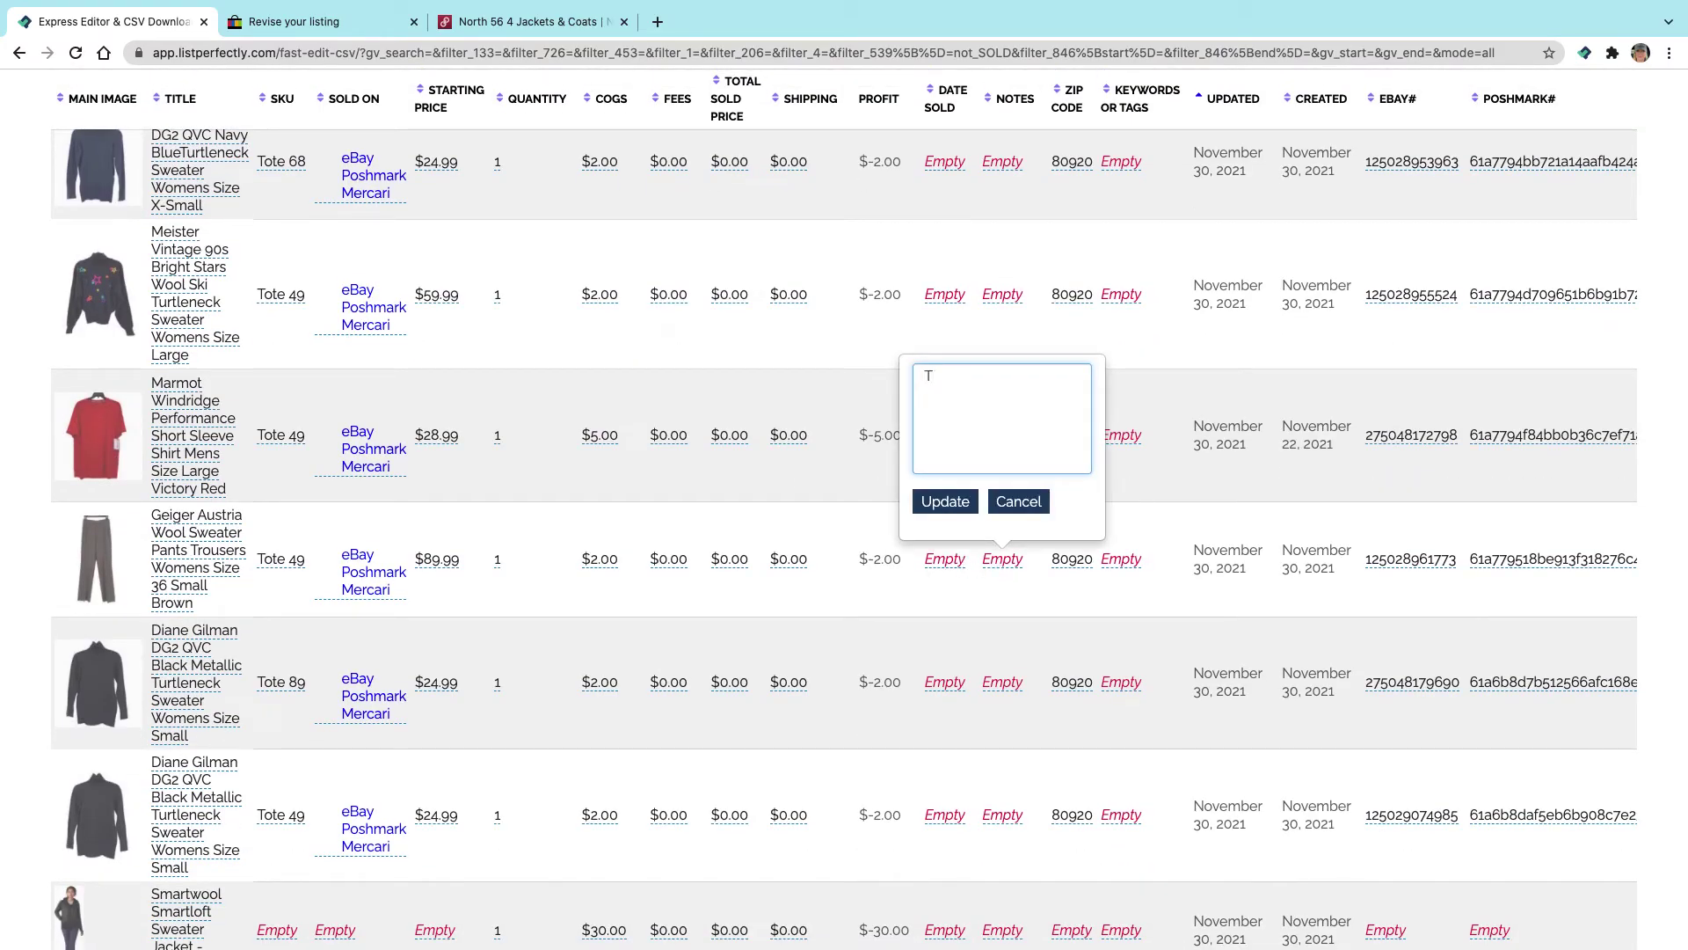
{"action": "type", "text": "Tote"}
{"action": "key", "text": "BackSpace"}
{"action": "key", "text": "BackSpace"}
{"action": "key", "text": "BackSpace"}
{"action": "type", "text": "ote 66"}
{"action": "left_click", "coordinate": [943, 502]}
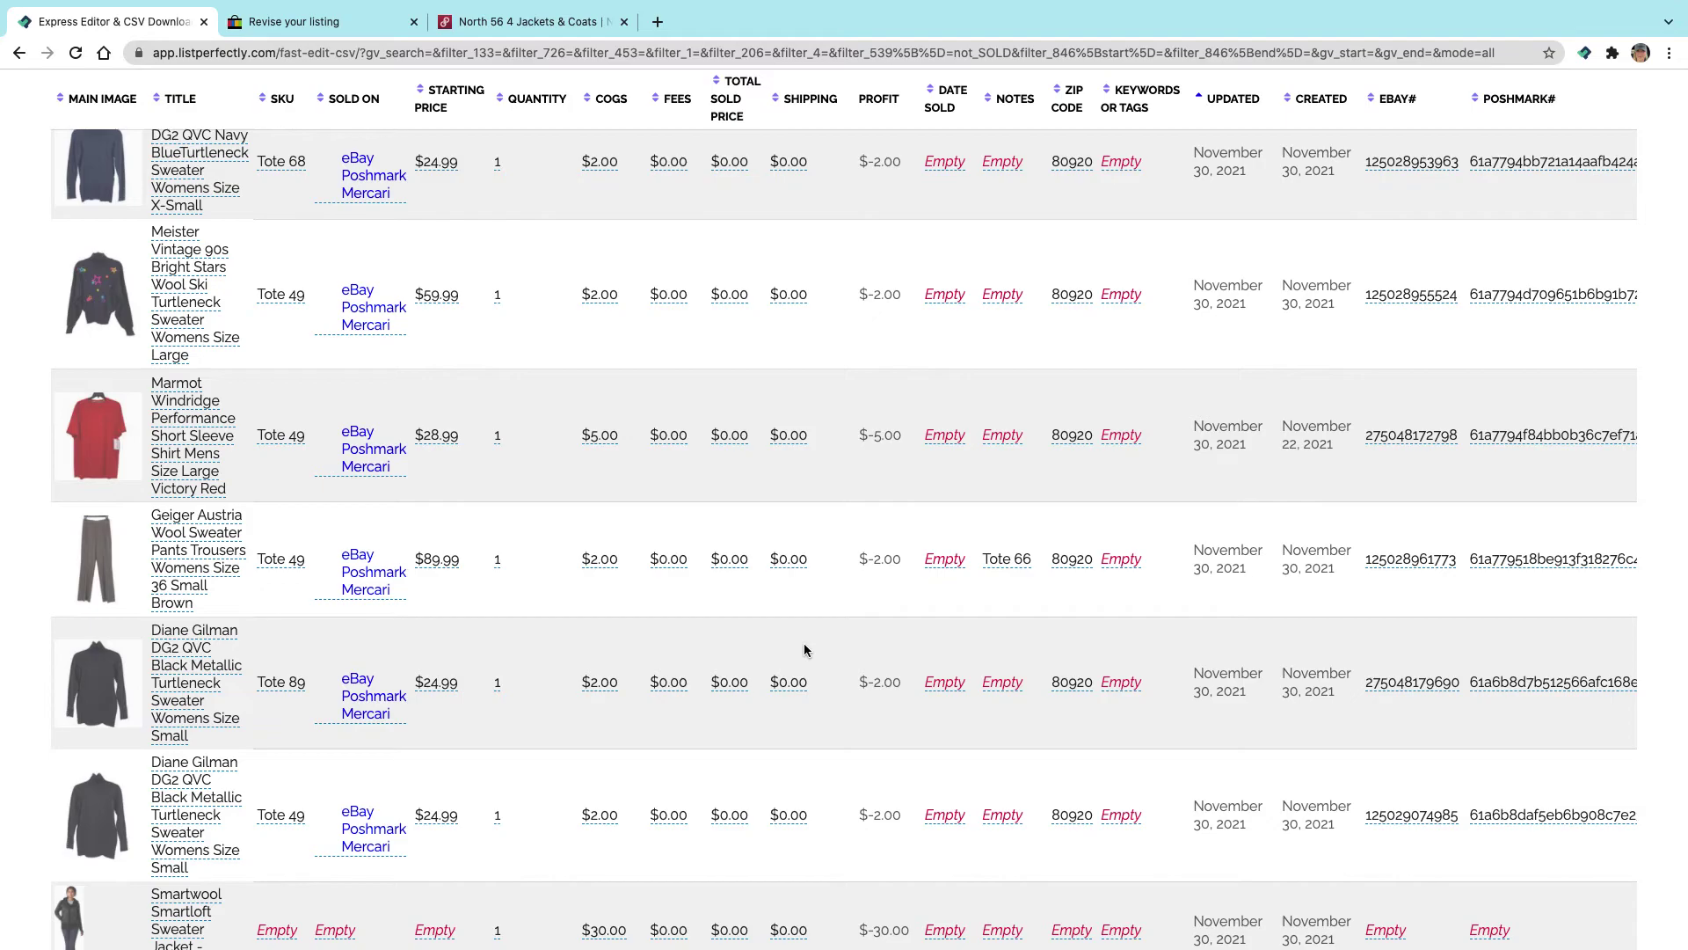
Open the Diane Gilman navy turtleneck's eBay and Poshmark listings in new browser tabs.
{"action": "scroll", "coordinate": [804, 650], "scroll_direction": "up", "scroll_amount": 15}
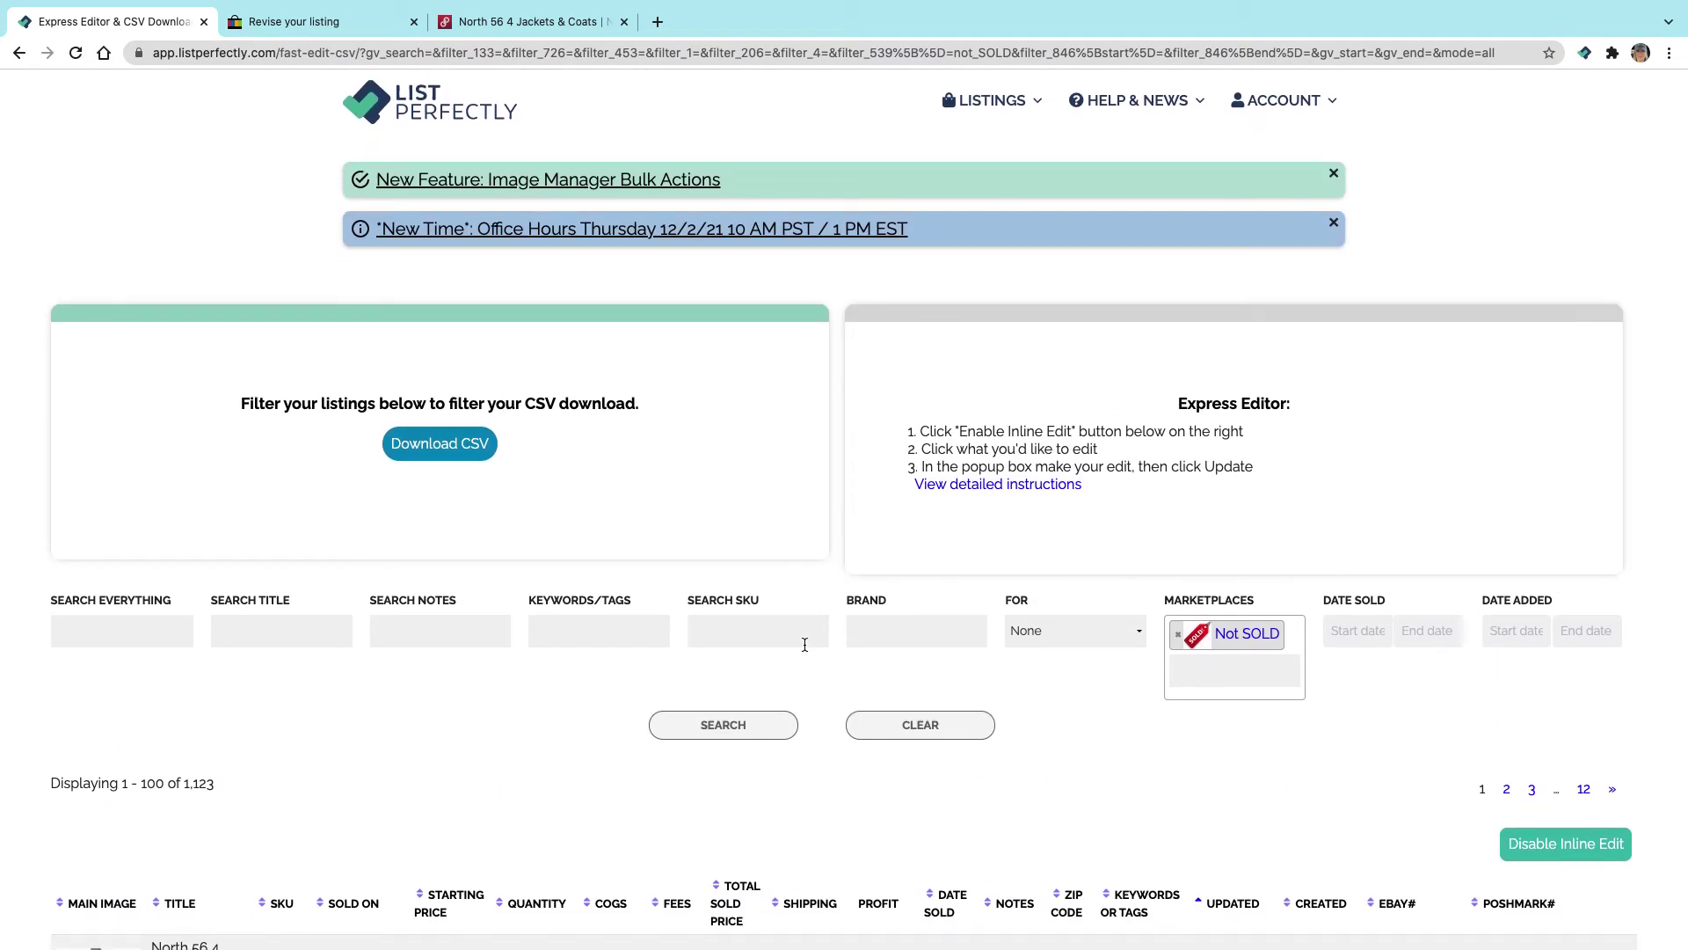
{"action": "scroll", "coordinate": [804, 644], "scroll_direction": "down", "scroll_amount": 5}
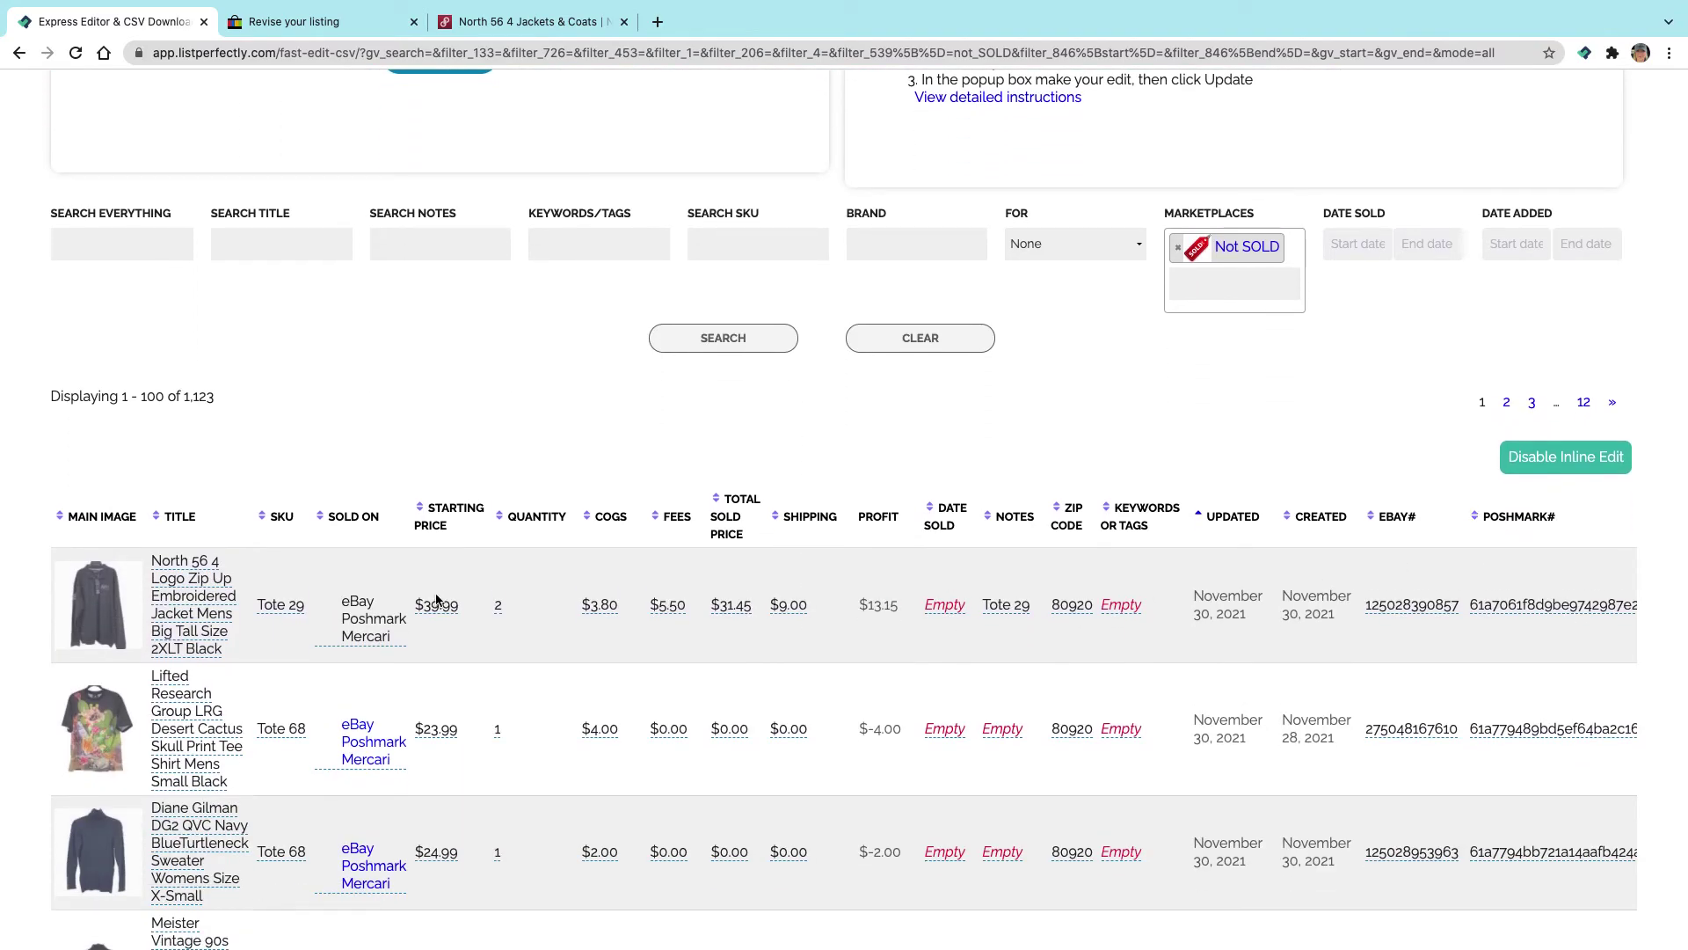
{"action": "scroll", "coordinate": [422, 616], "scroll_direction": "down", "scroll_amount": 3}
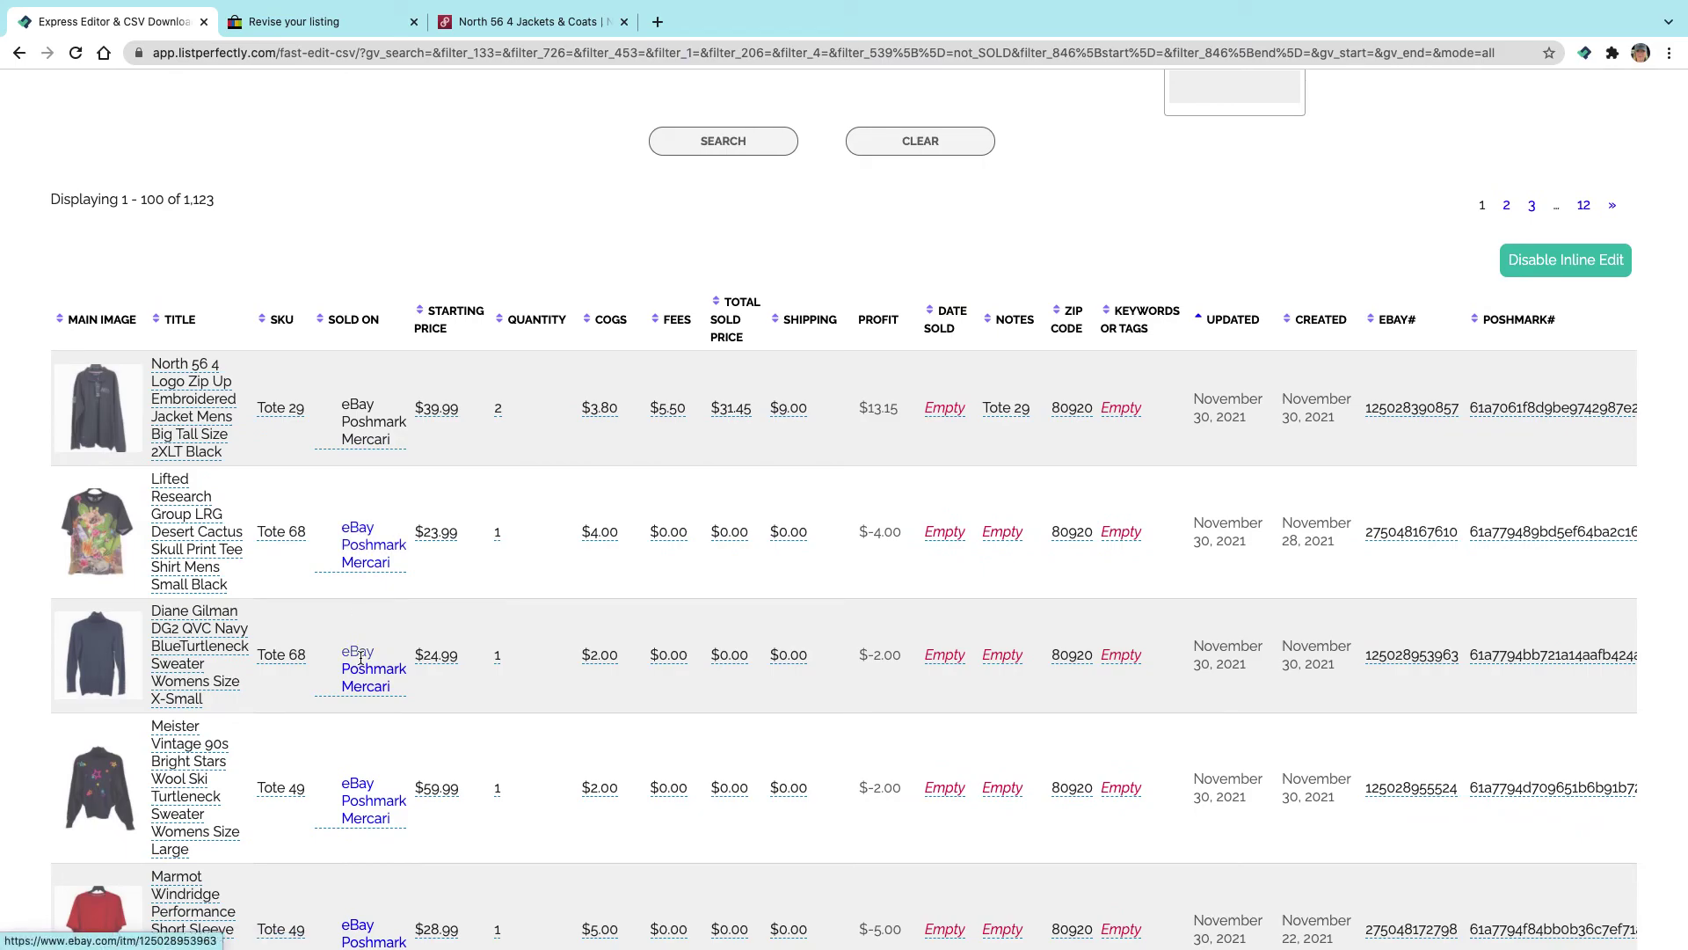
{"action": "right_click", "coordinate": [361, 651]}
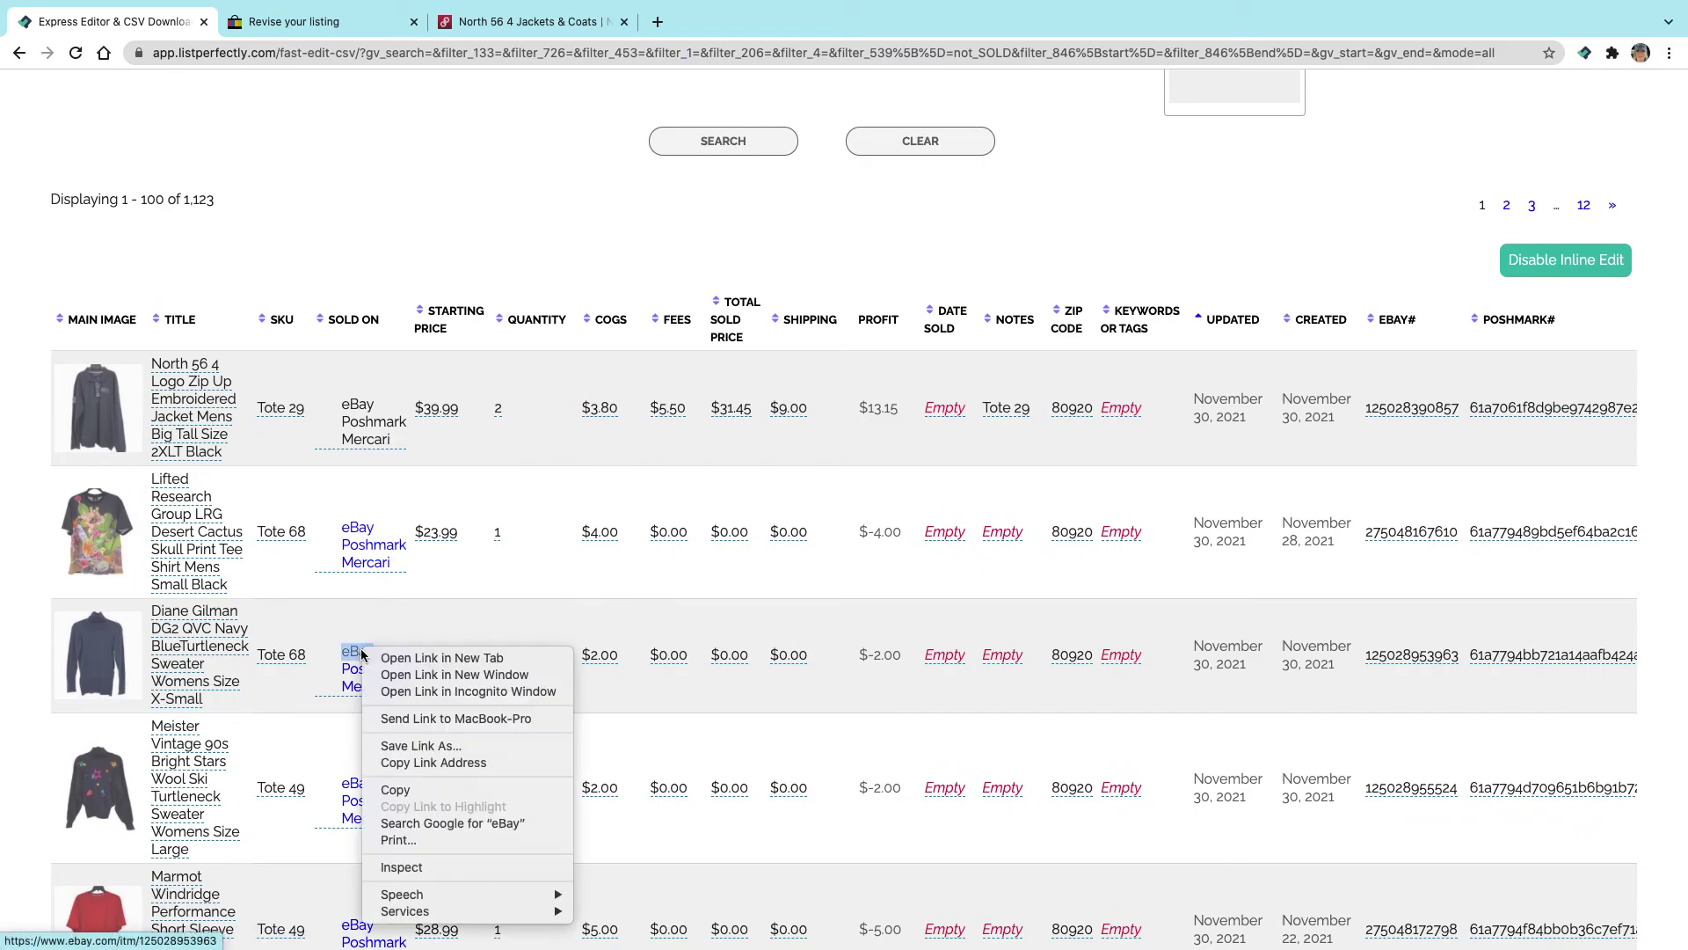
{"action": "left_click", "coordinate": [413, 657]}
{"action": "right_click", "coordinate": [360, 668]}
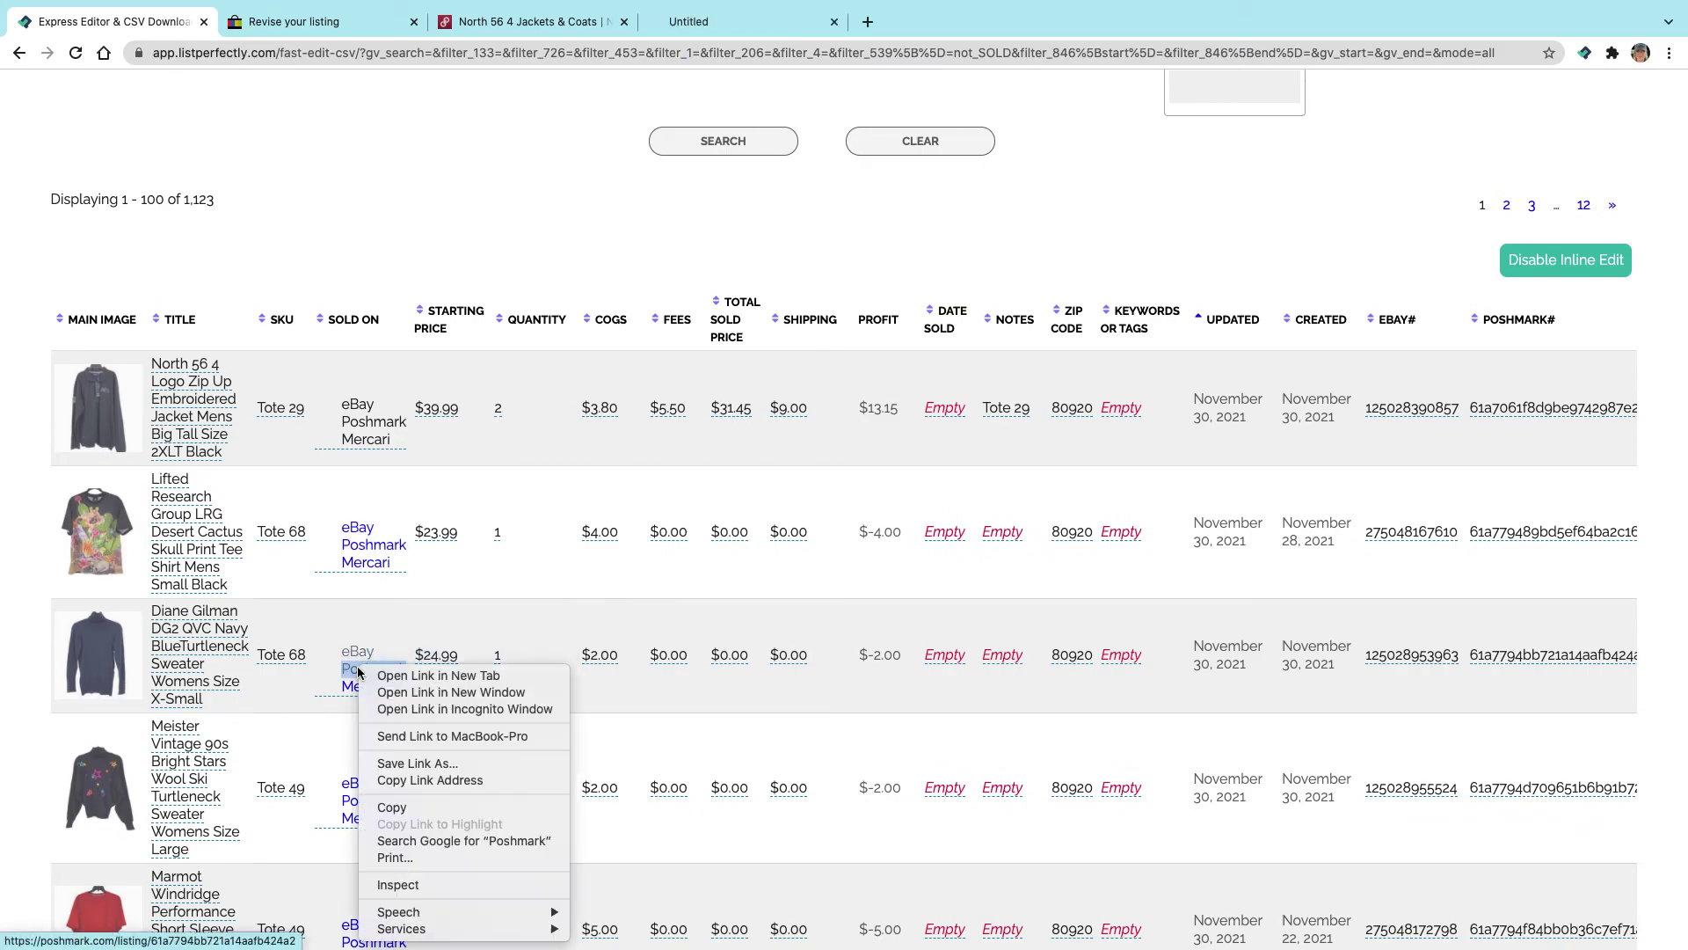
{"action": "left_click", "coordinate": [392, 674]}
View the turtleneck's eBay and Poshmark listings, and close both of their tabs.
{"action": "left_click", "coordinate": [670, 23]}
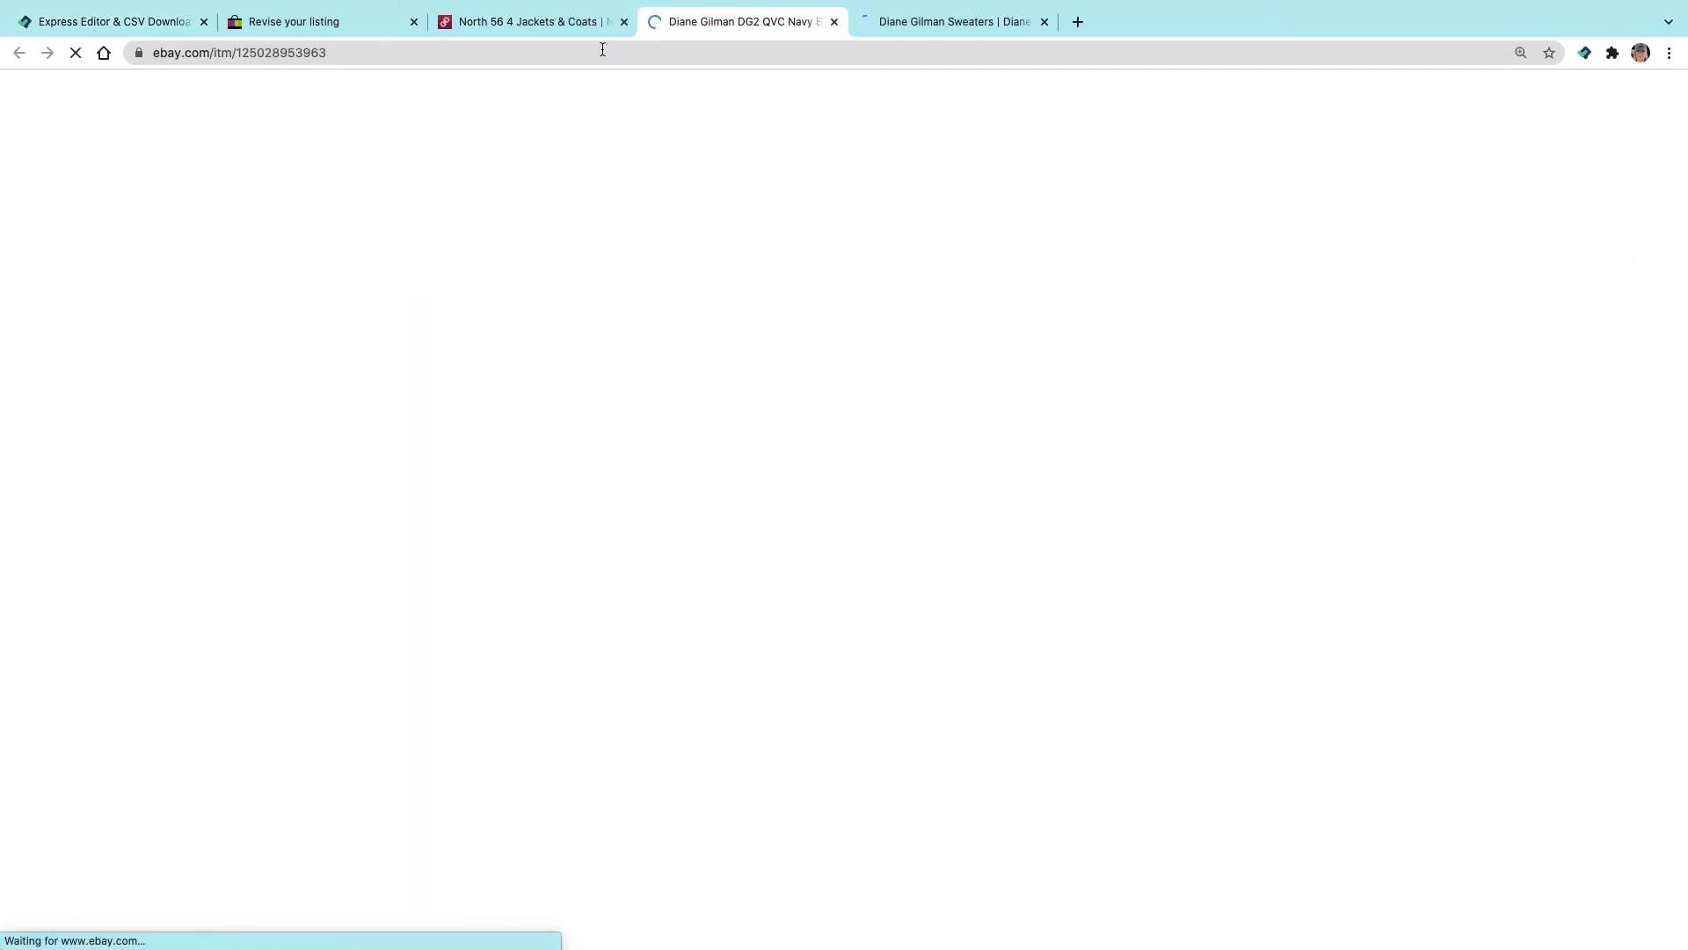
{"action": "left_click", "coordinate": [934, 21]}
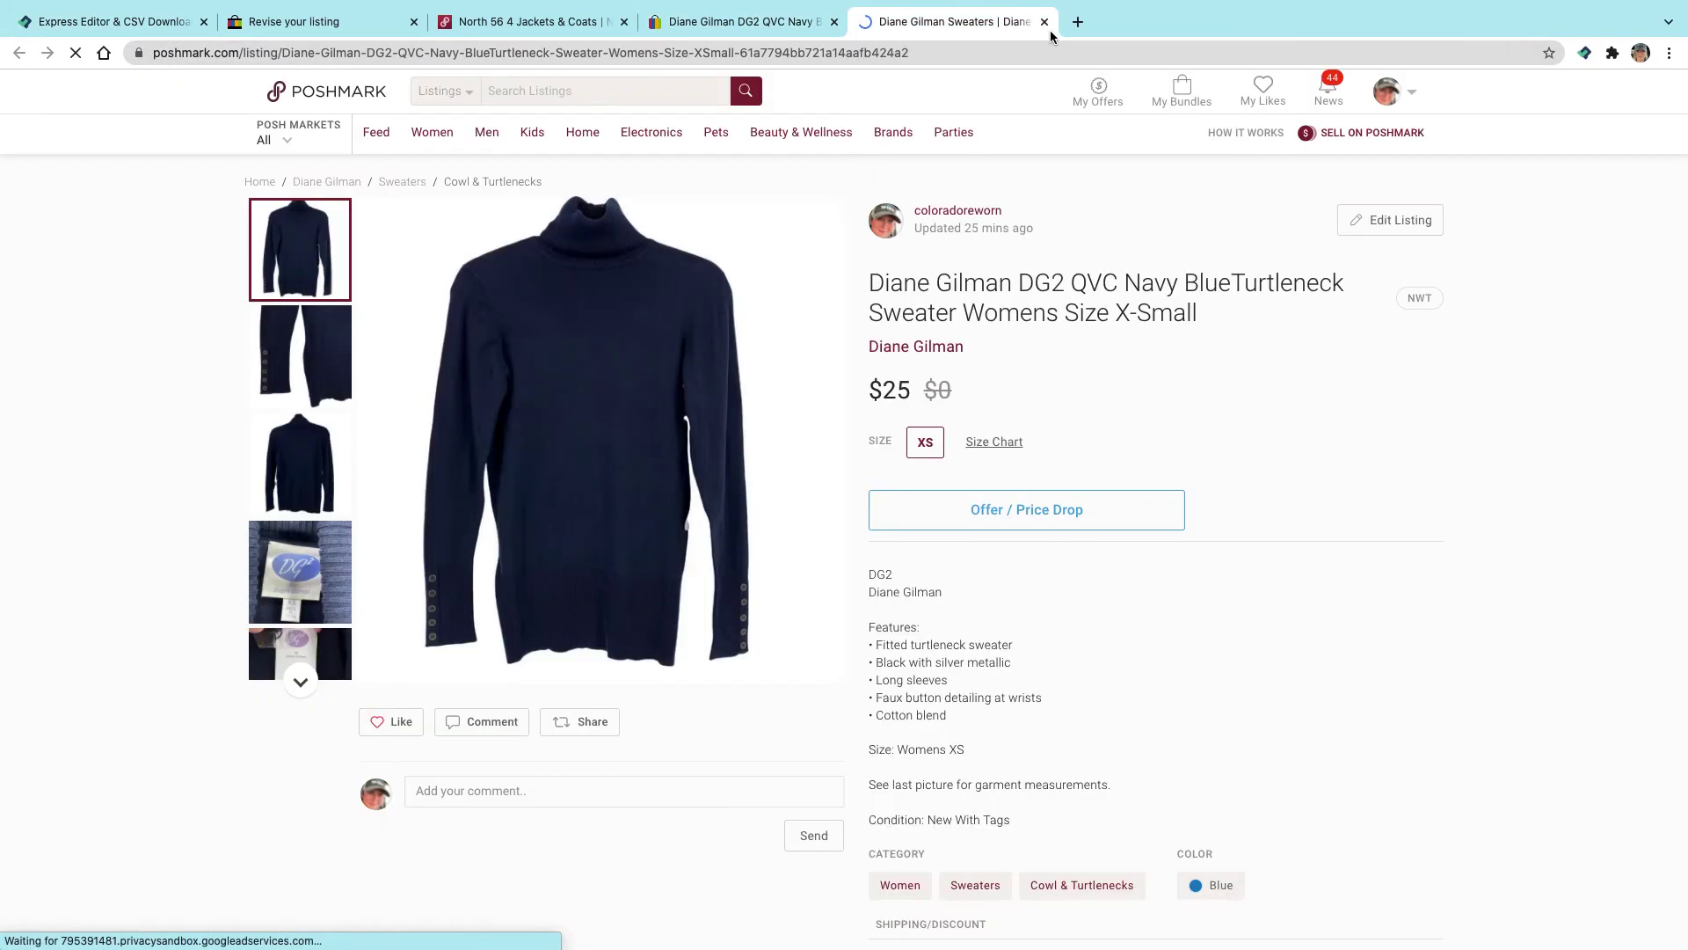
{"action": "left_click", "coordinate": [1045, 22]}
{"action": "left_click", "coordinate": [834, 22]}
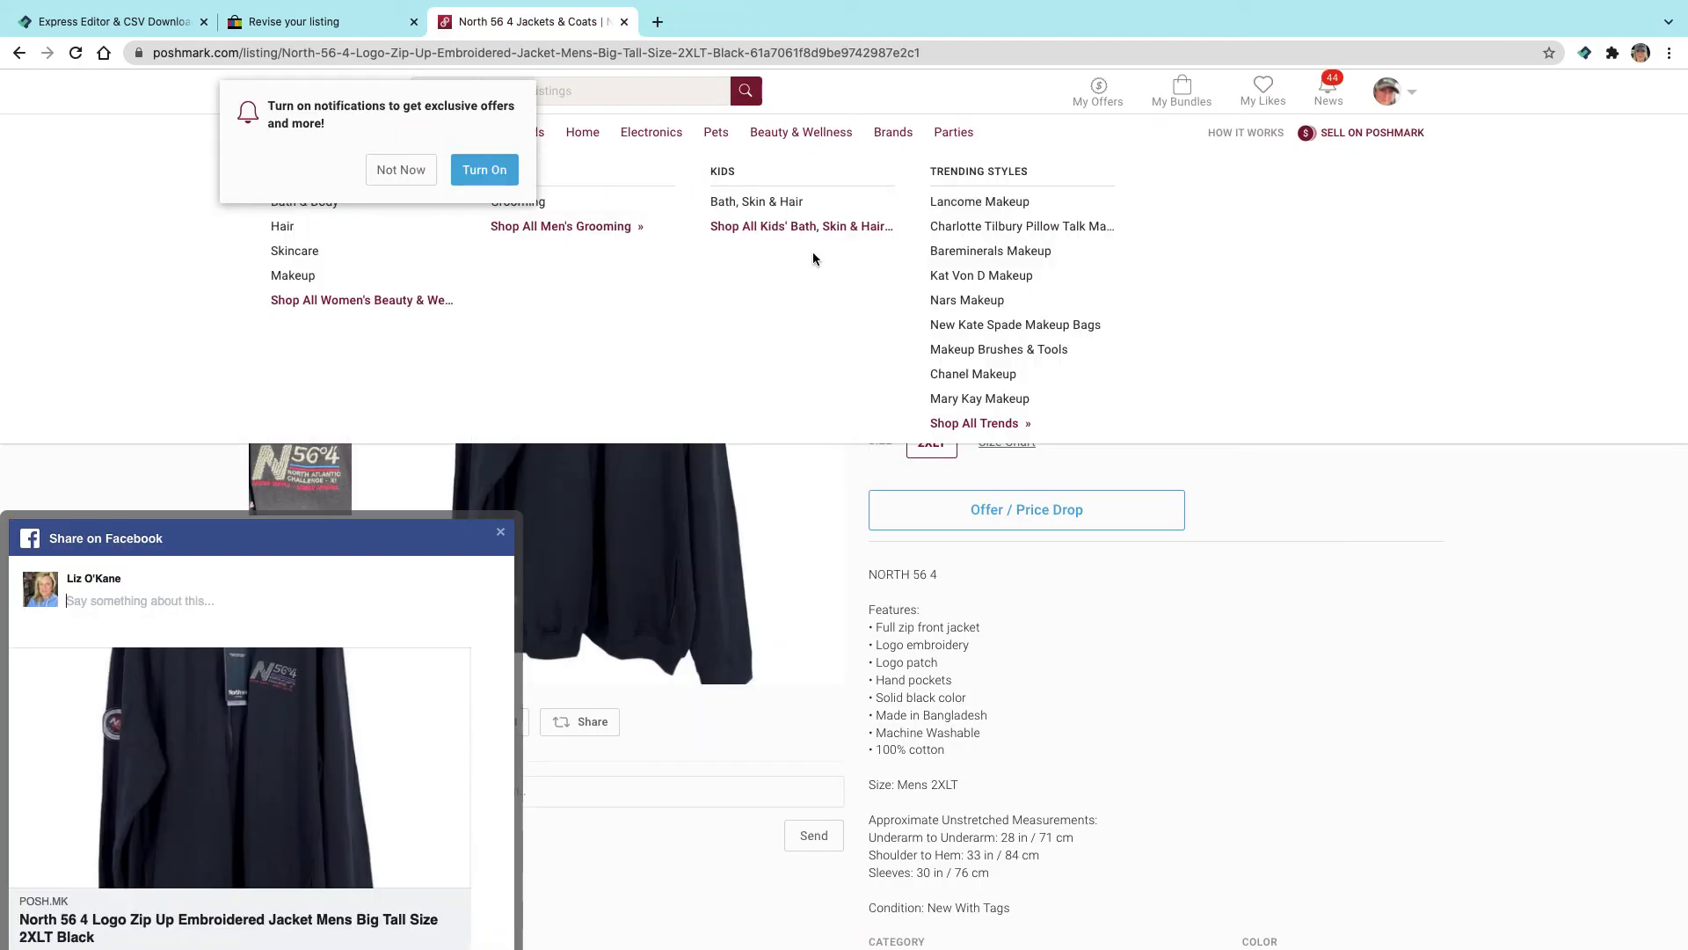